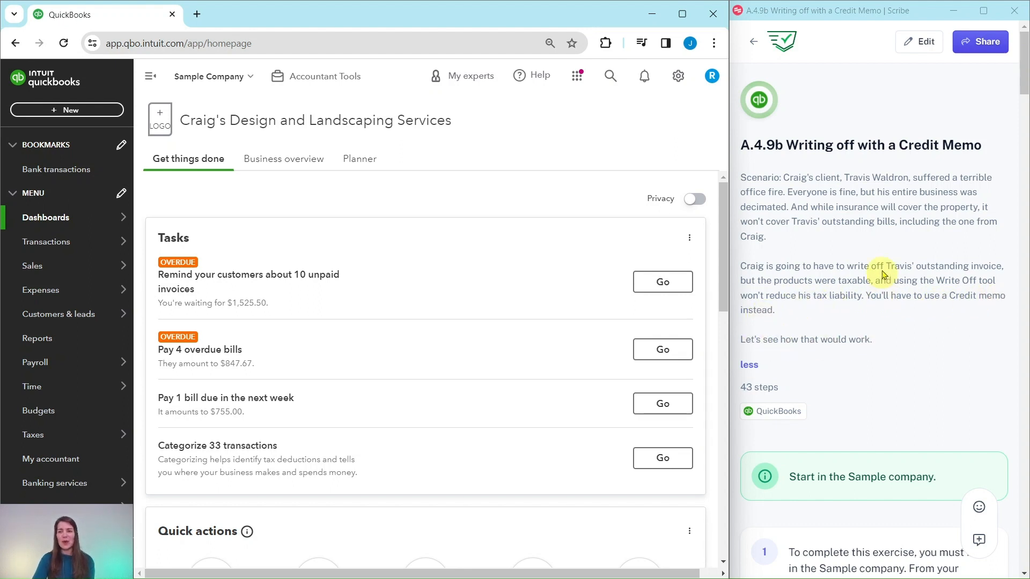
# Step: Follow the exercise guide to its second instruction and open the sample company's chart of accounts
pyautogui.scroll(-6, 882, 273)
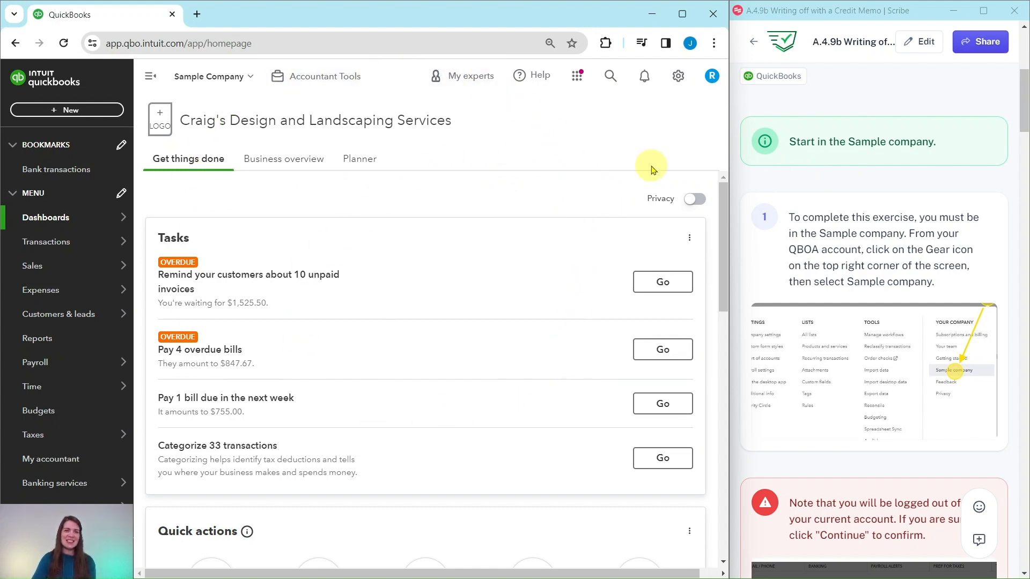
pyautogui.scroll(-10, 863, 231)
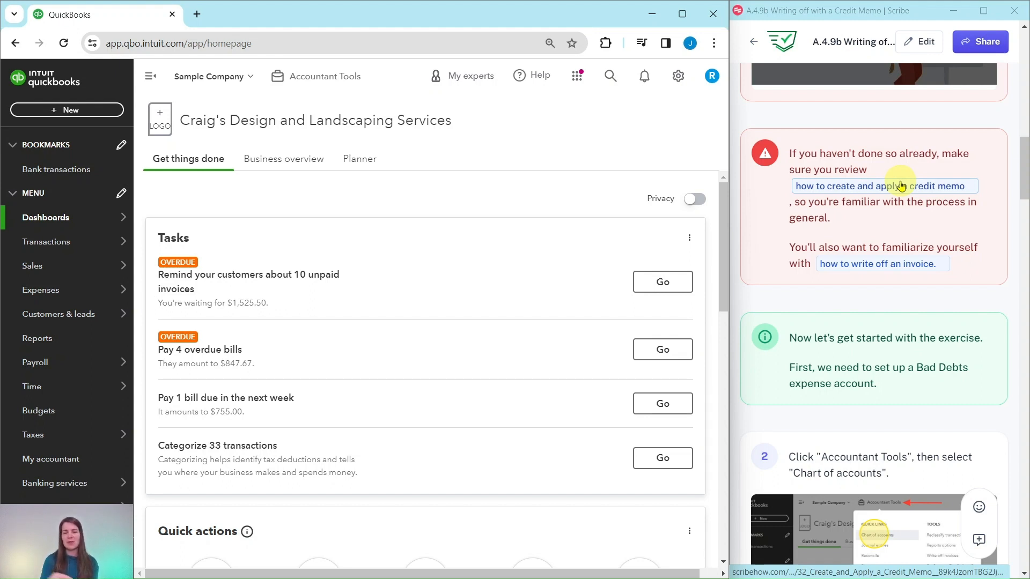
pyautogui.scroll(-5, 901, 185)
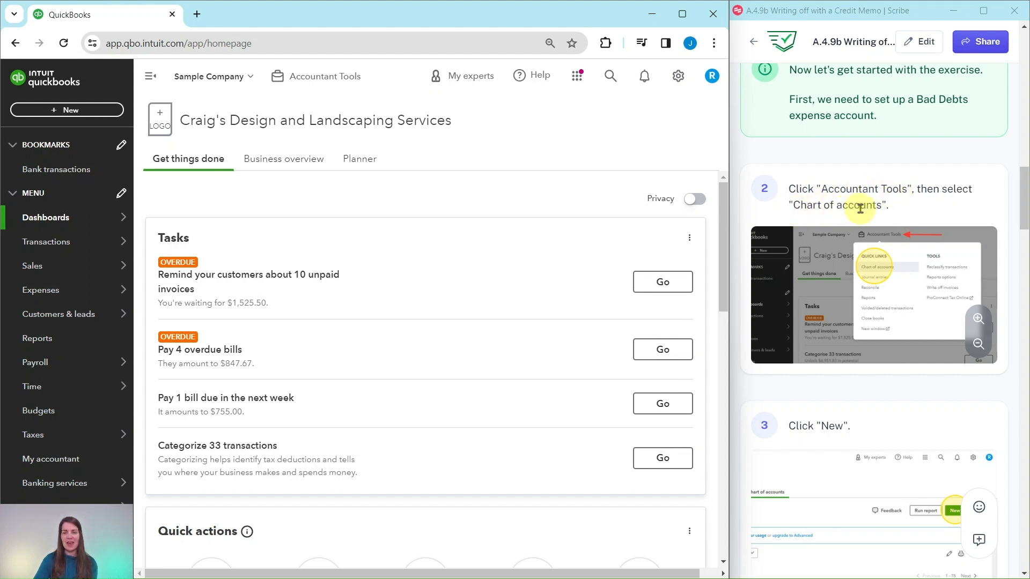
pyautogui.click(320, 84)
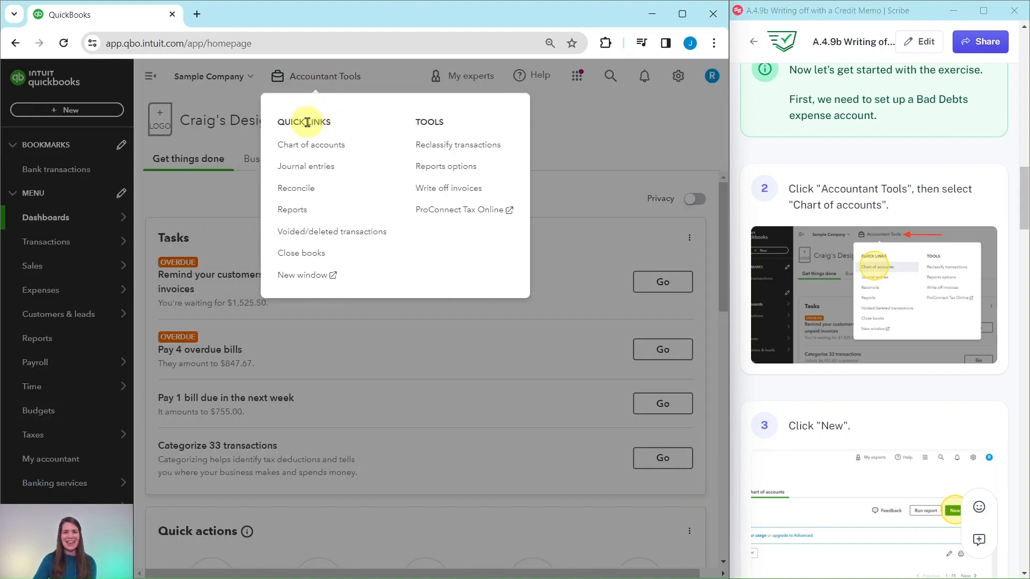
pyautogui.click(298, 146)
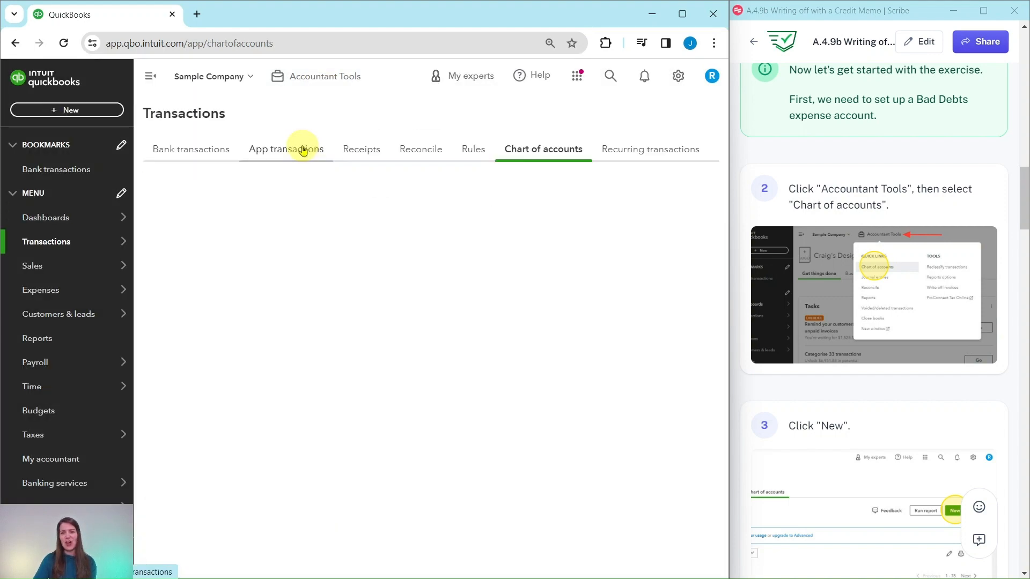
# Step: Start a new account of the Expenses type and save it under Expenses
pyautogui.scroll(-6, 824, 135)
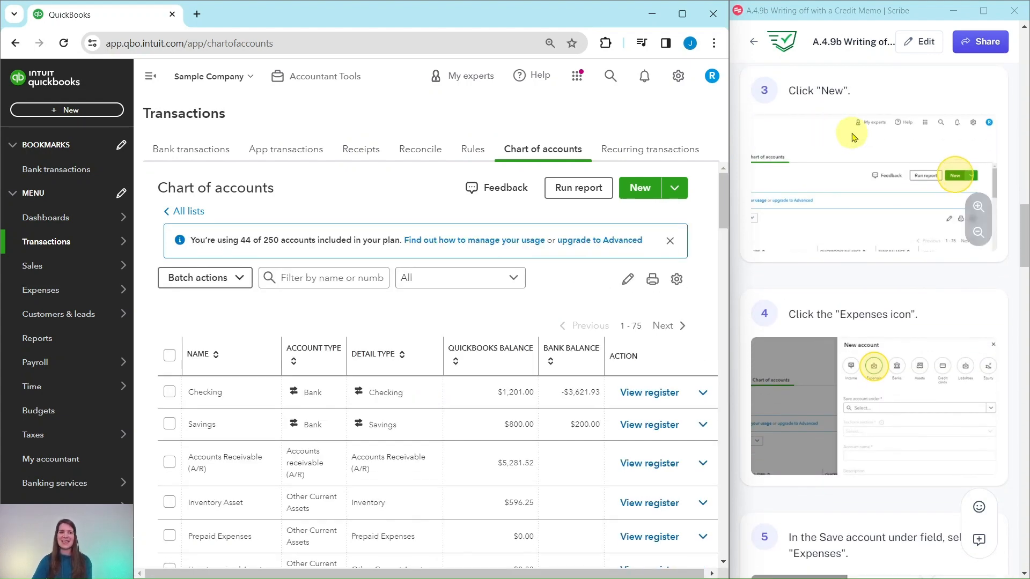
pyautogui.click(639, 192)
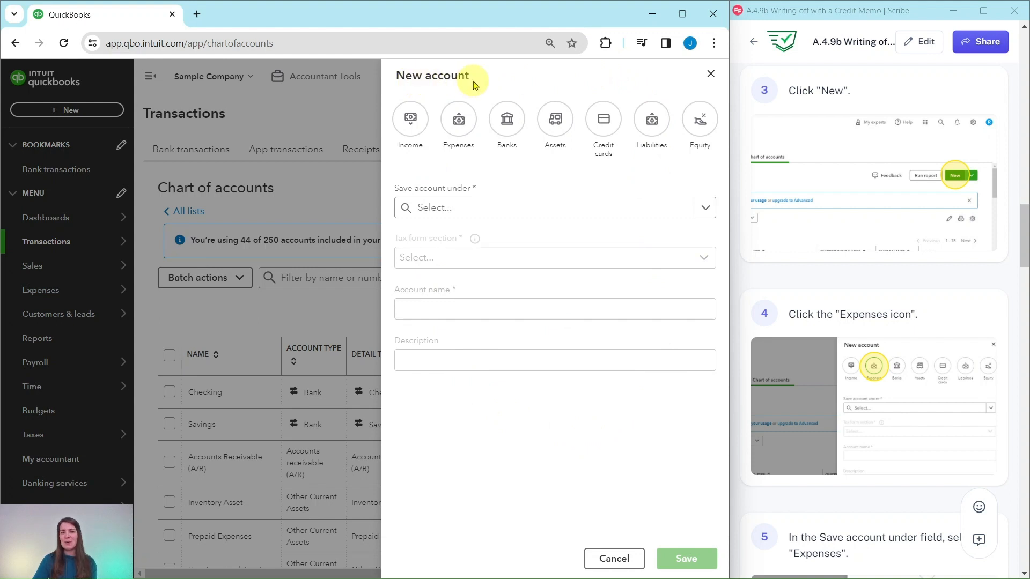
pyautogui.click(457, 127)
pyautogui.scroll(-8, 812, 187)
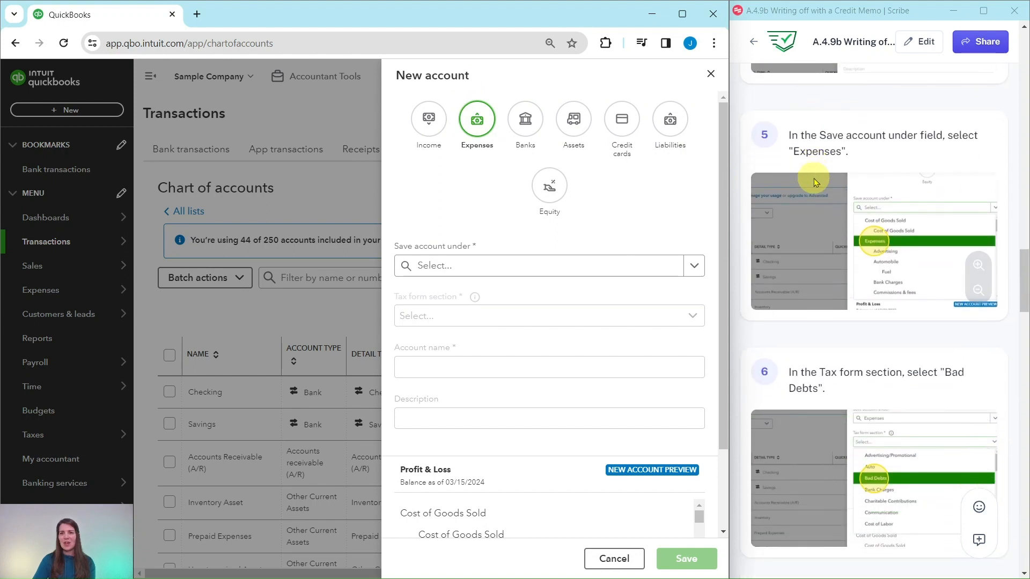
pyautogui.scroll(2, 817, 166)
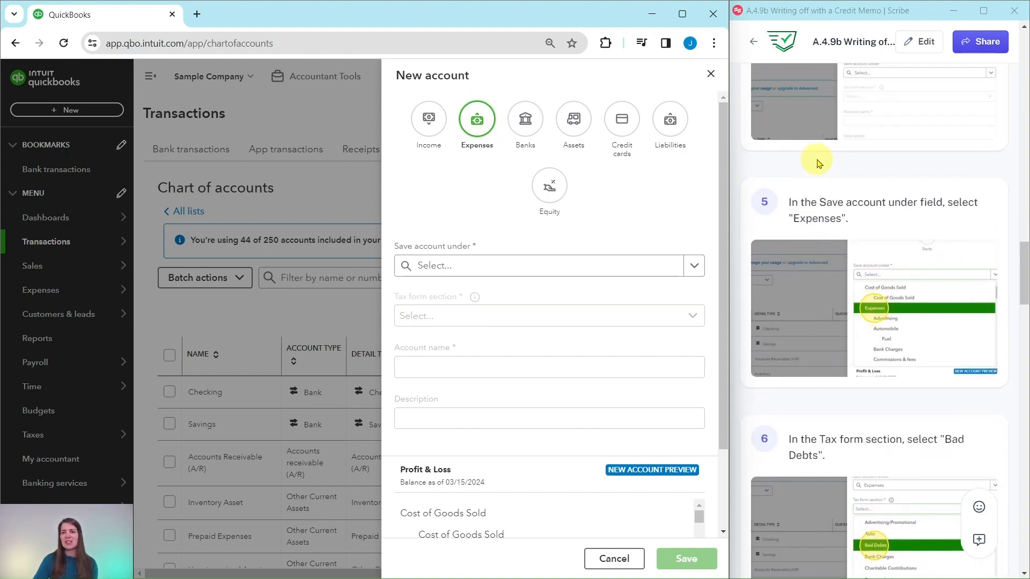
pyautogui.scroll(-1, 817, 163)
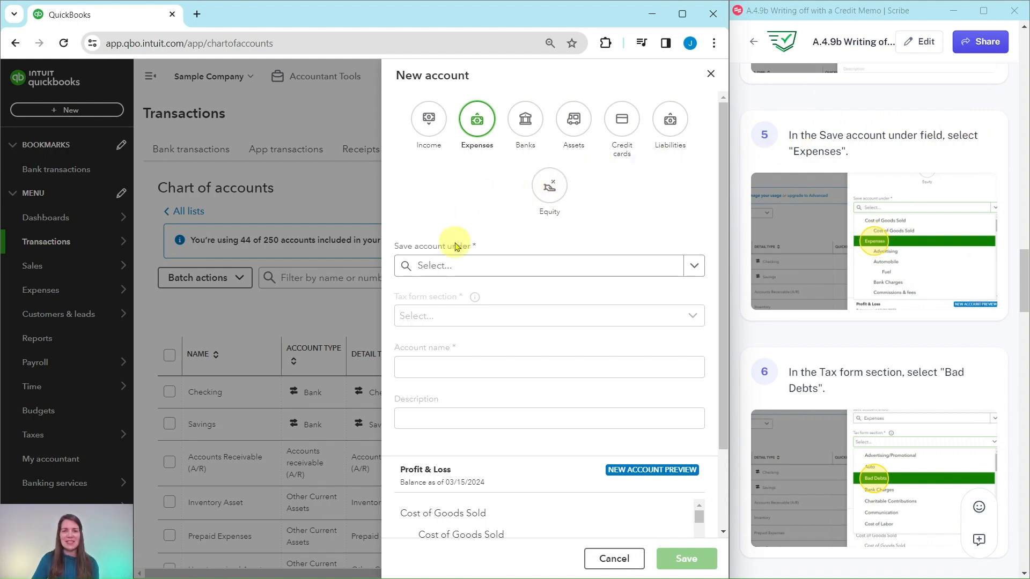
pyautogui.click(455, 268)
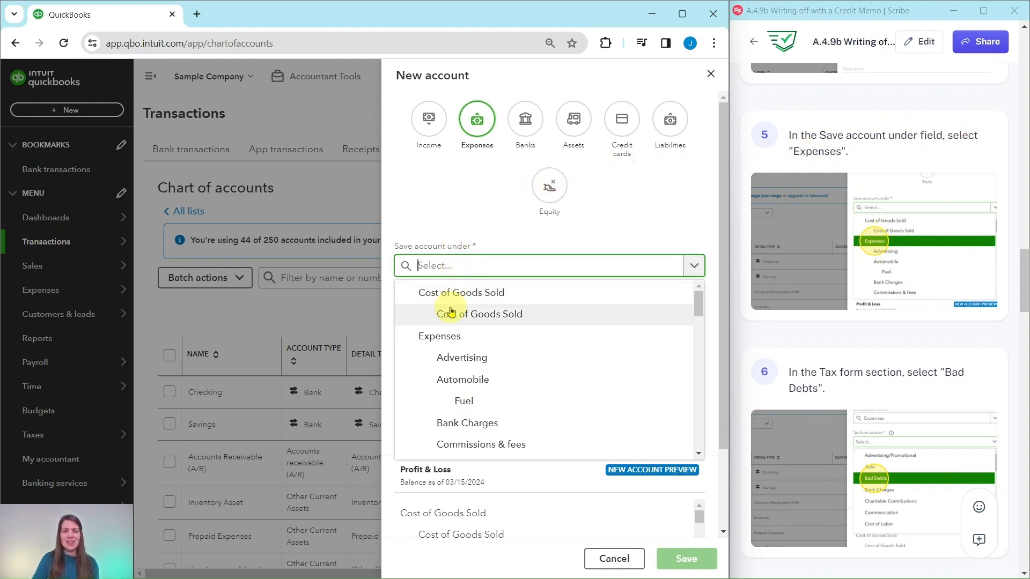
pyautogui.click(437, 336)
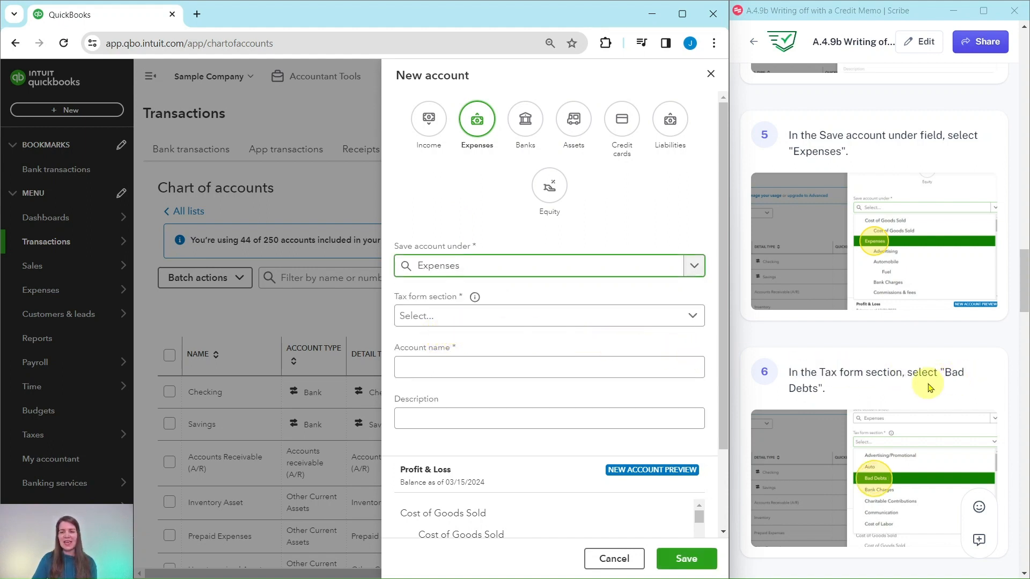
# Step: Set the new account's tax form section to Bad Debts, name it "Bad Debts", and save it
pyautogui.click(422, 320)
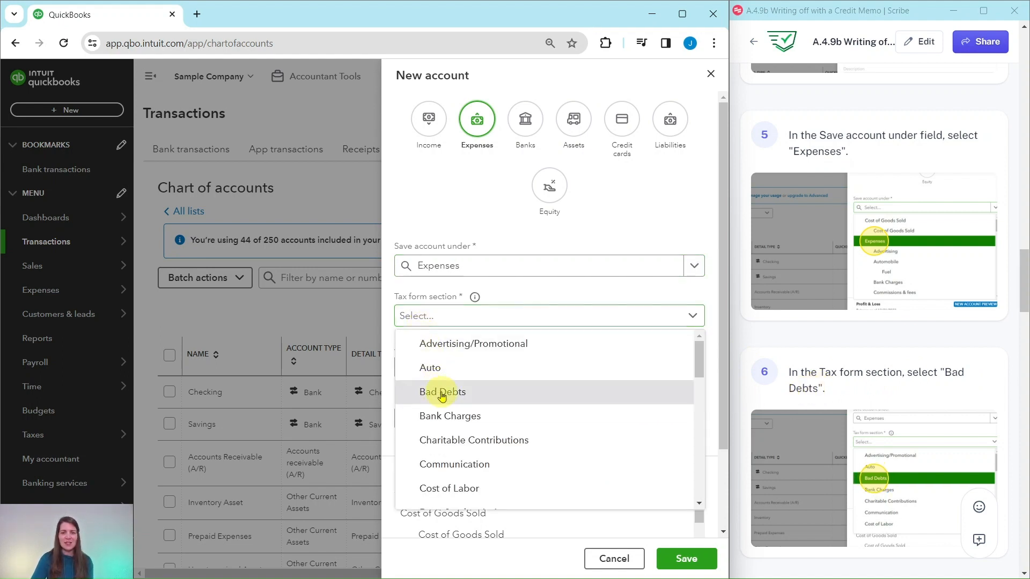
pyautogui.click(442, 393)
pyautogui.scroll(-1, 913, 363)
pyautogui.scroll(-8, 913, 363)
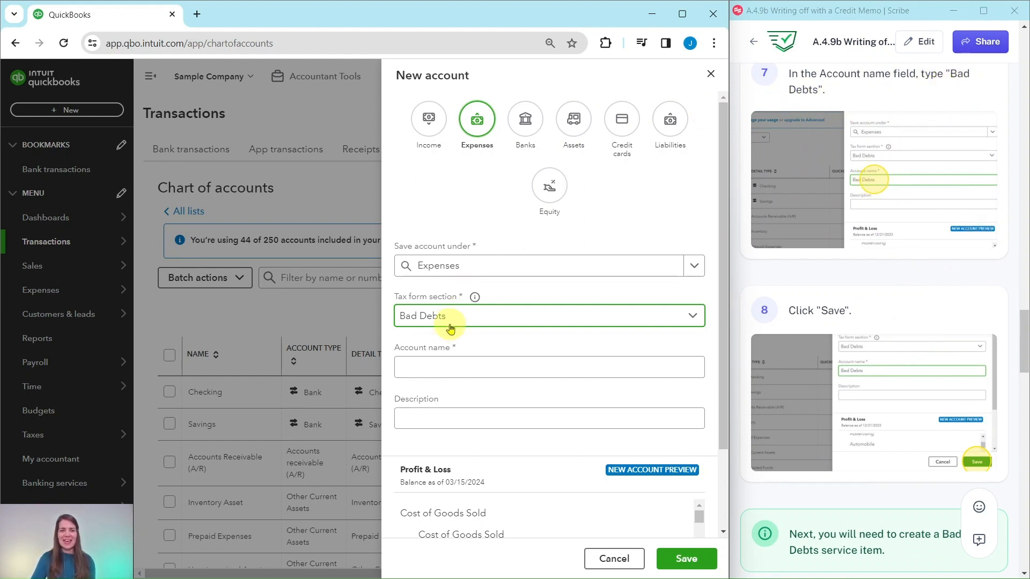
pyautogui.click(425, 363)
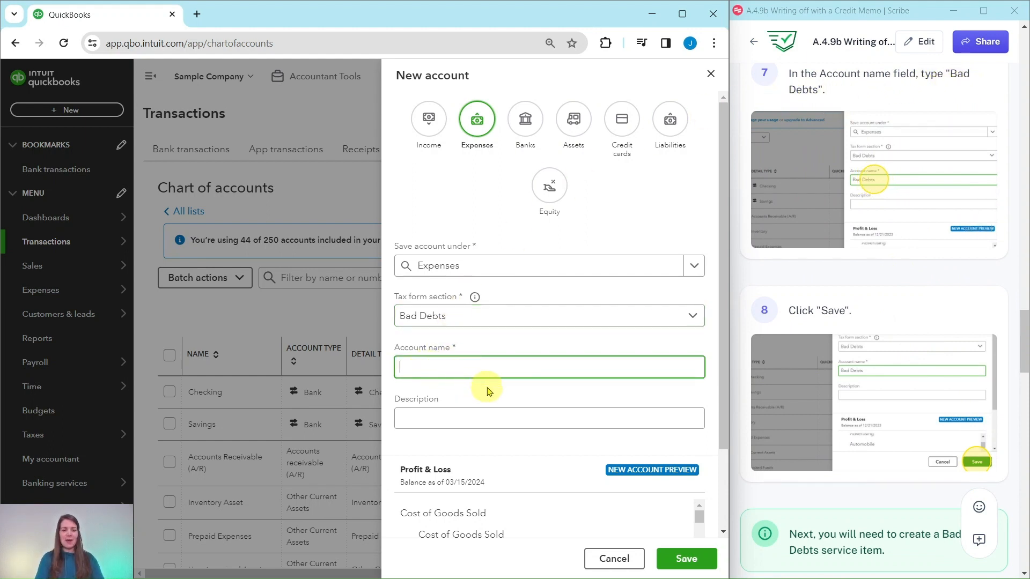
pyautogui.write('Bad Debts')
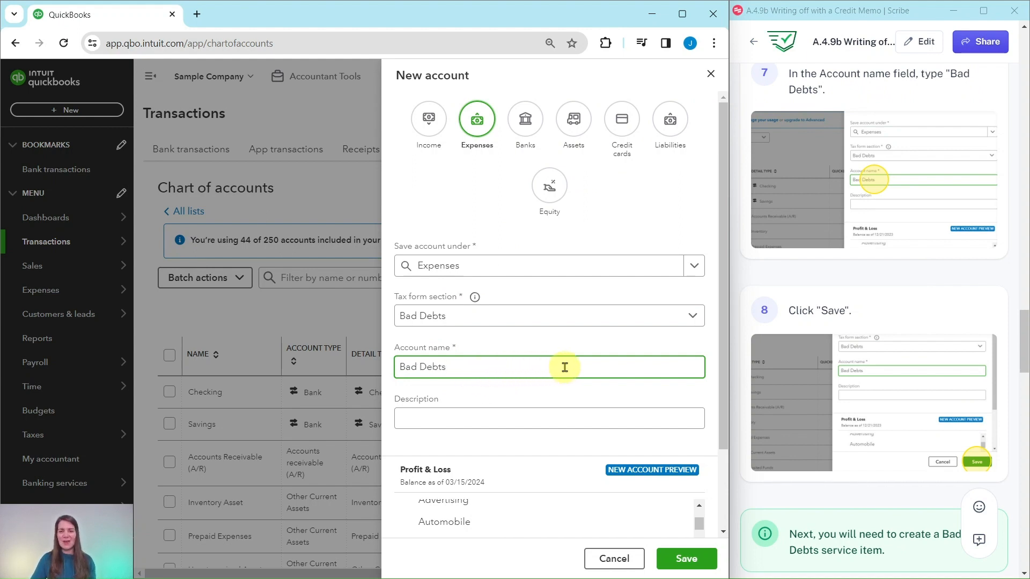
pyautogui.click(684, 564)
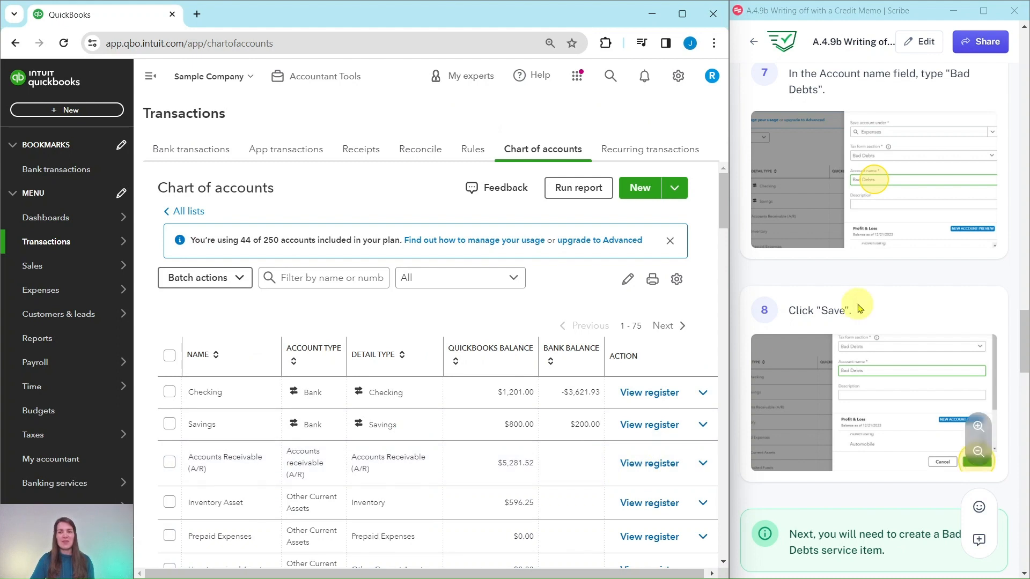
# Step: Go to the Products and Services list and start a new item of the Service type
pyautogui.scroll(-8, 860, 309)
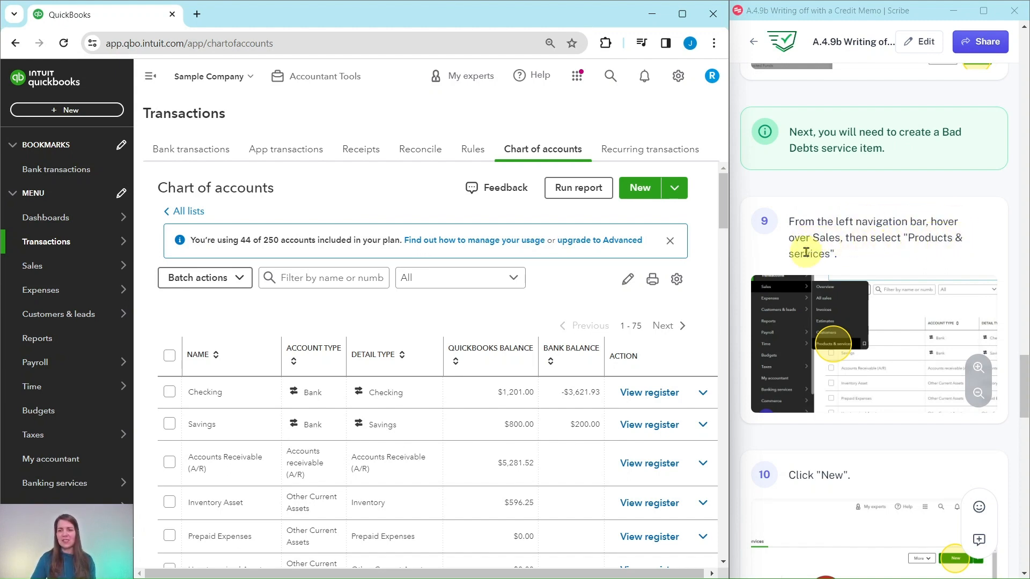
pyautogui.moveTo(63, 264)
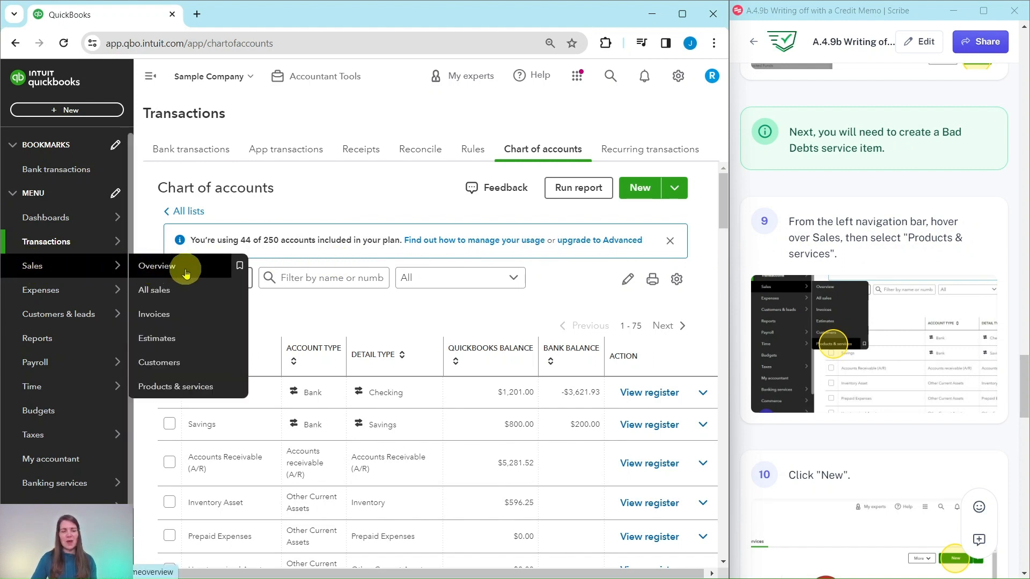
pyautogui.click(180, 387)
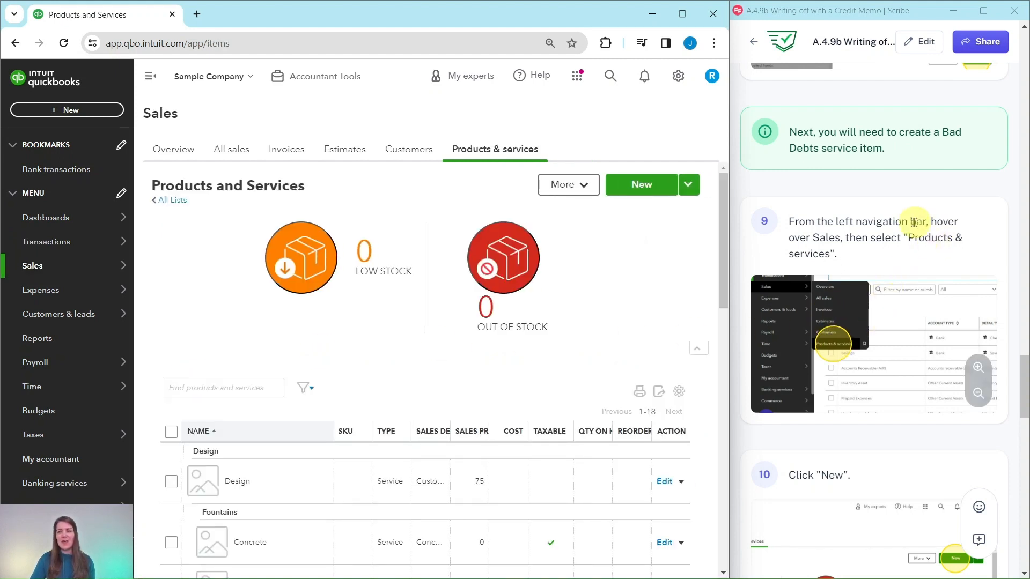
pyautogui.scroll(-3, 914, 217)
pyautogui.scroll(-4, 914, 211)
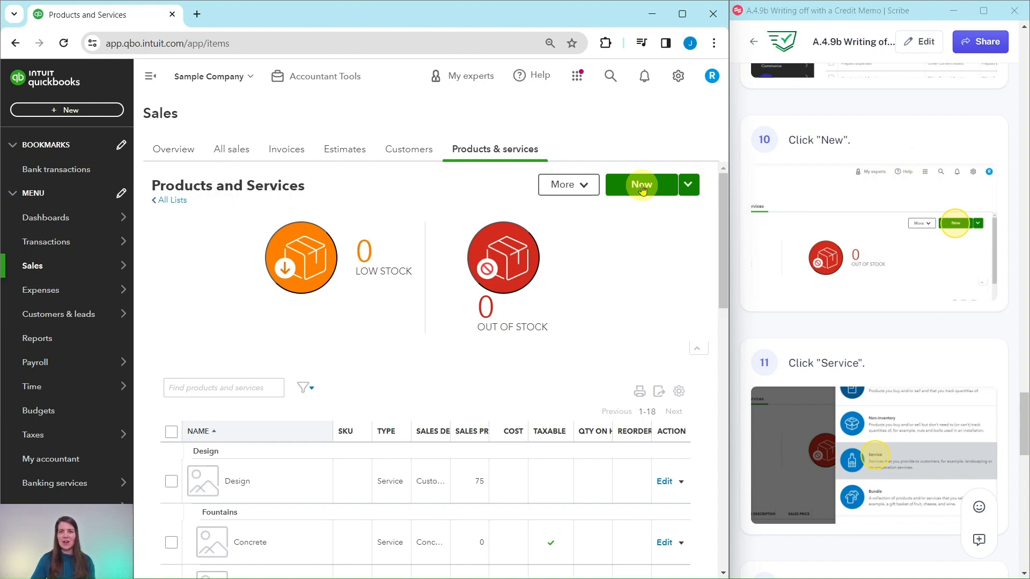
pyautogui.click(642, 187)
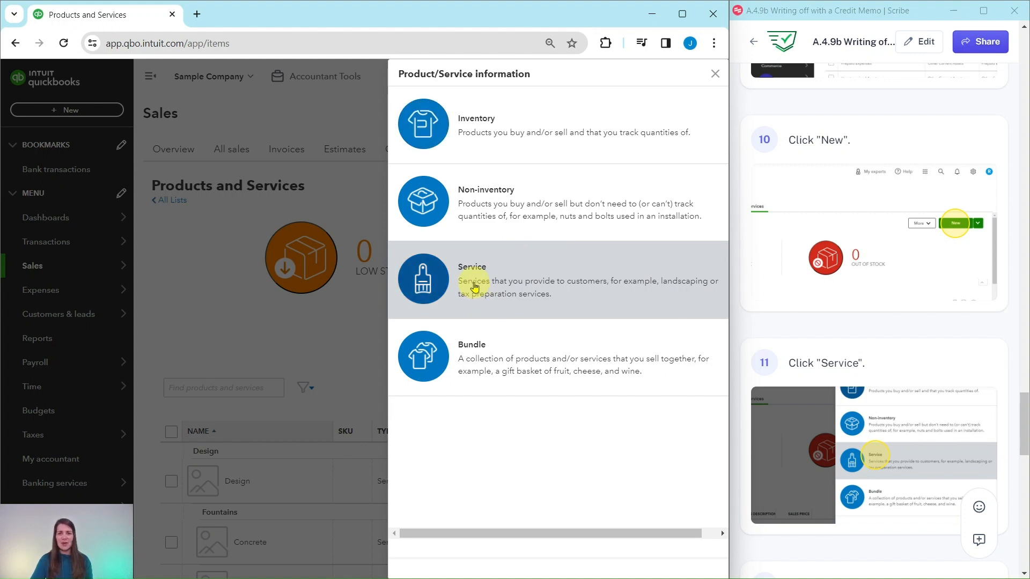
pyautogui.click(475, 287)
# Step: Name the service item "Bad Debts", set its income account to Bad Debts, and save and close it
pyautogui.scroll(-1, 854, 260)
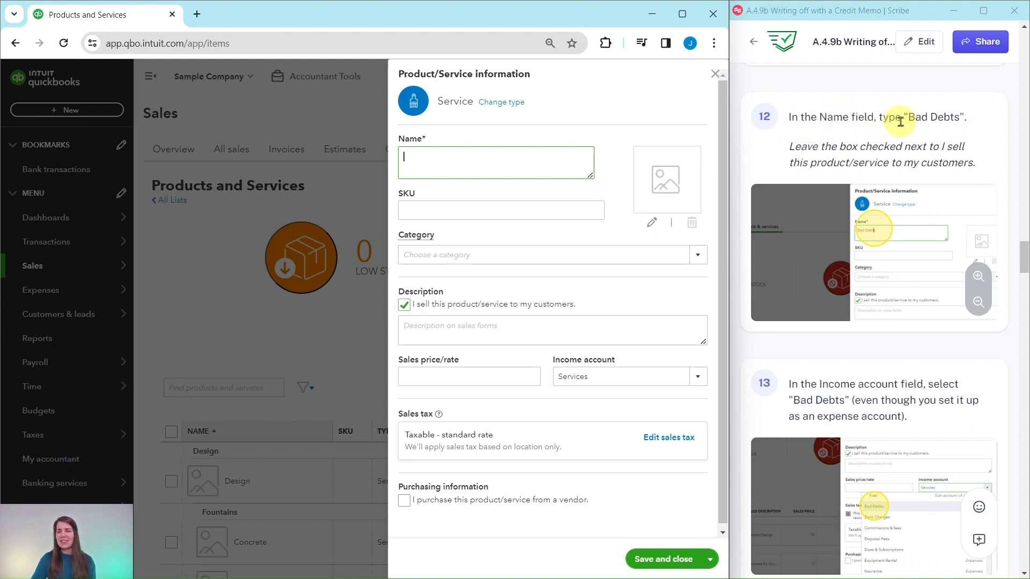
pyautogui.click(437, 163)
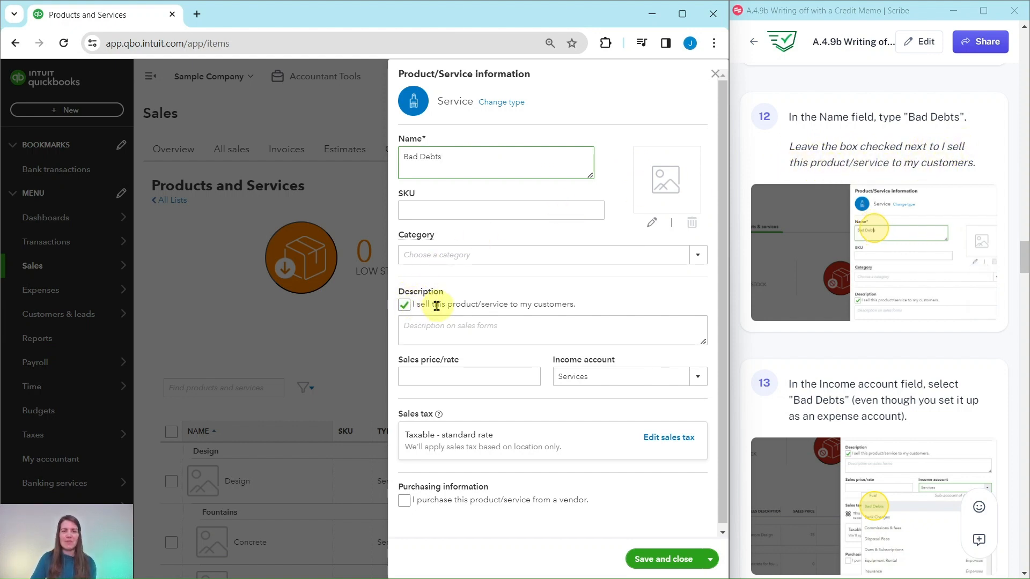
pyautogui.scroll(-1, 854, 274)
pyautogui.scroll(-2, 854, 274)
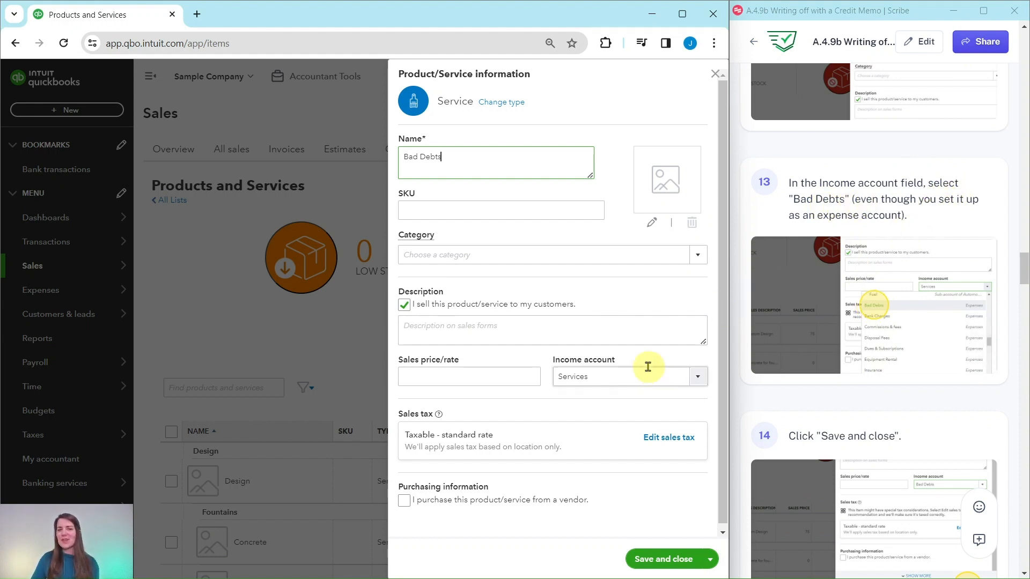
pyautogui.scroll(-1, 636, 378)
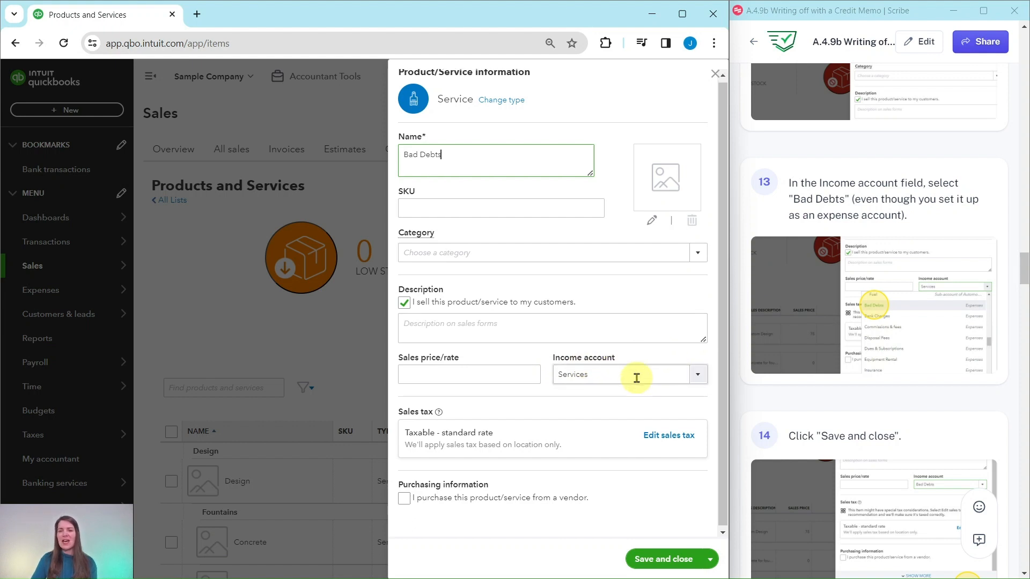
pyautogui.scroll(-1, 636, 378)
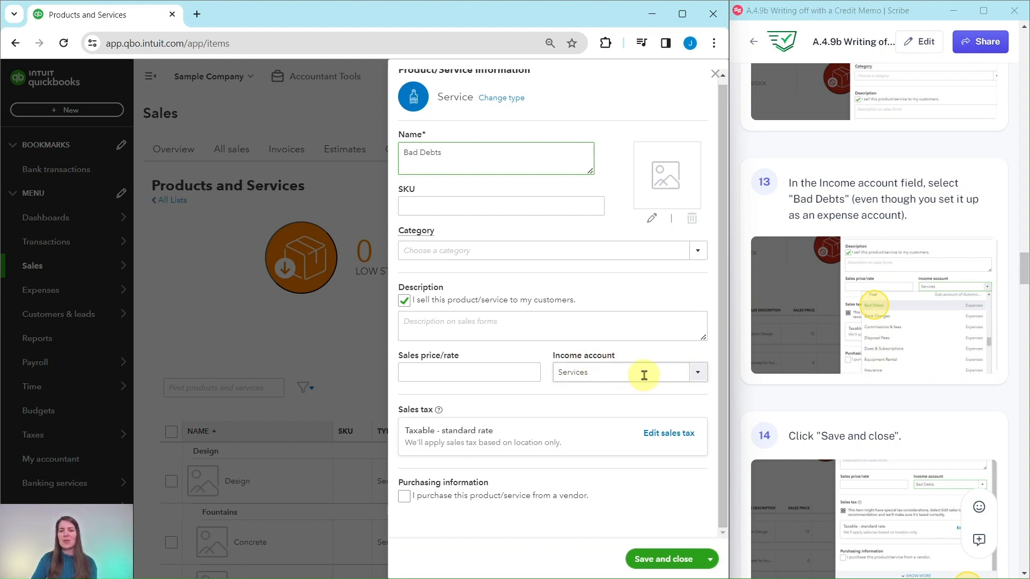
pyautogui.click(698, 374)
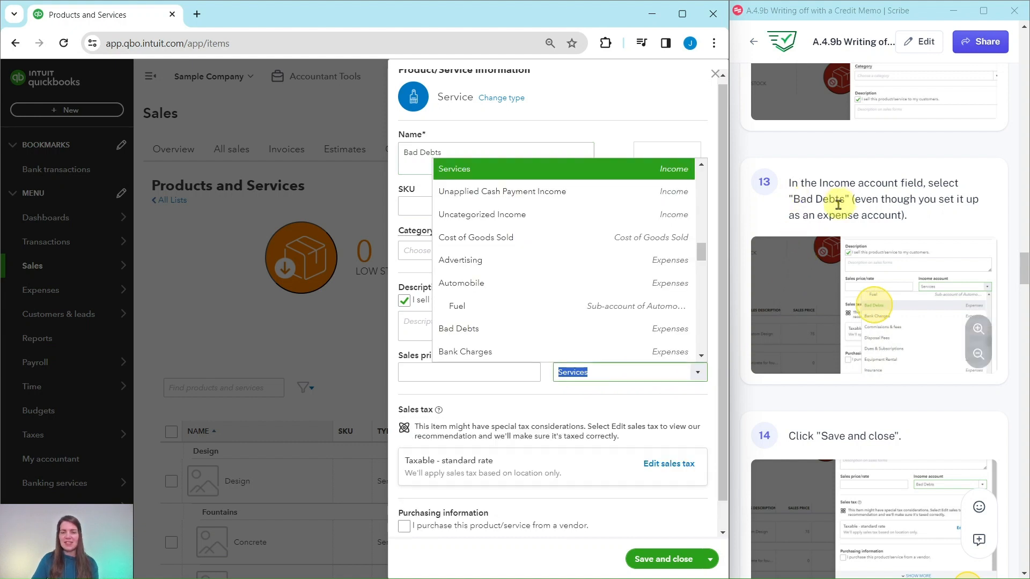
pyautogui.click(460, 330)
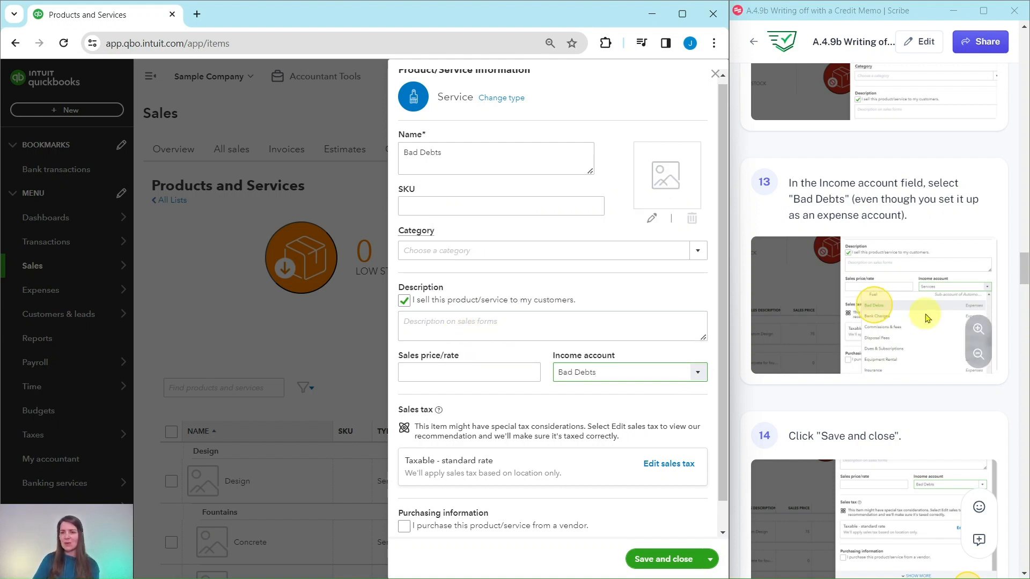
pyautogui.scroll(-6, 858, 311)
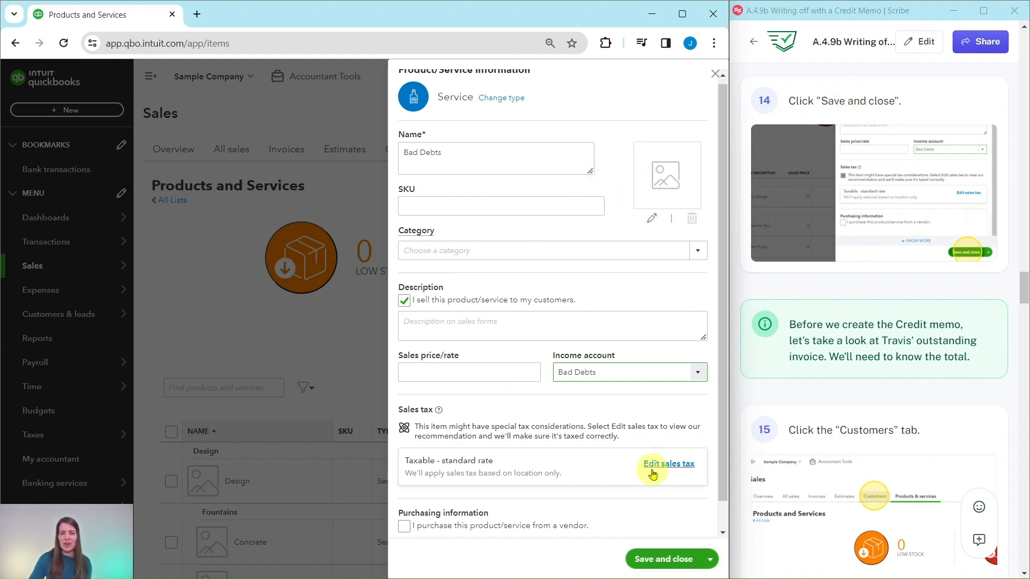
pyautogui.click(659, 565)
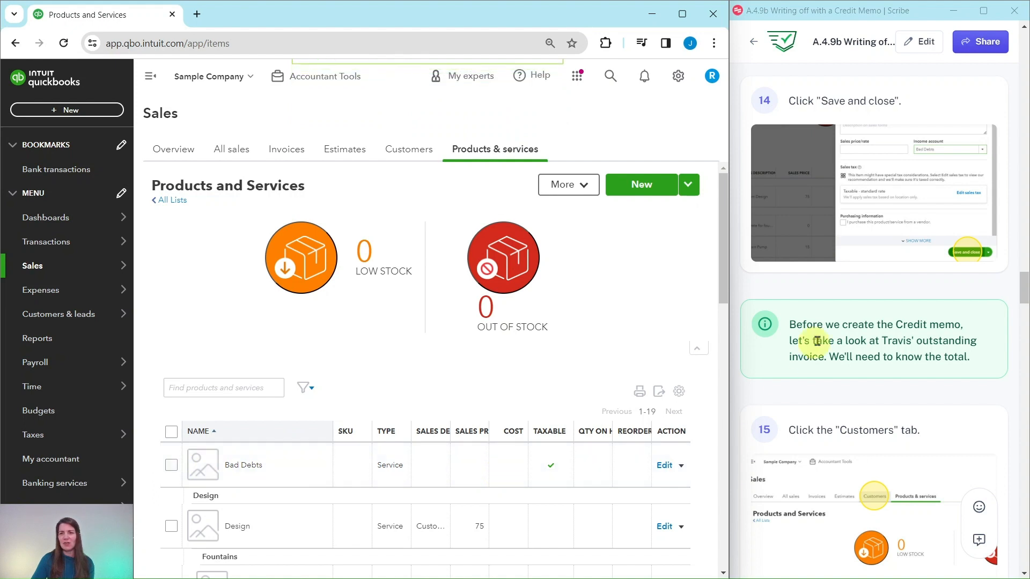
# Step: Open the record of the customer with the $414.72 open balance from the Customers list and dismiss the tour pop-up
pyautogui.scroll(-3, 821, 330)
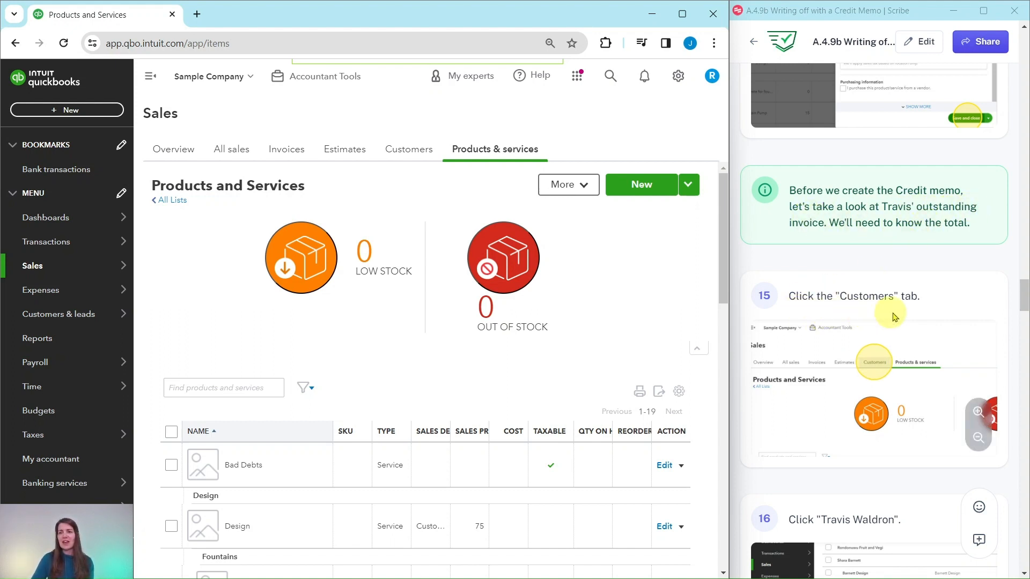
pyautogui.click(408, 157)
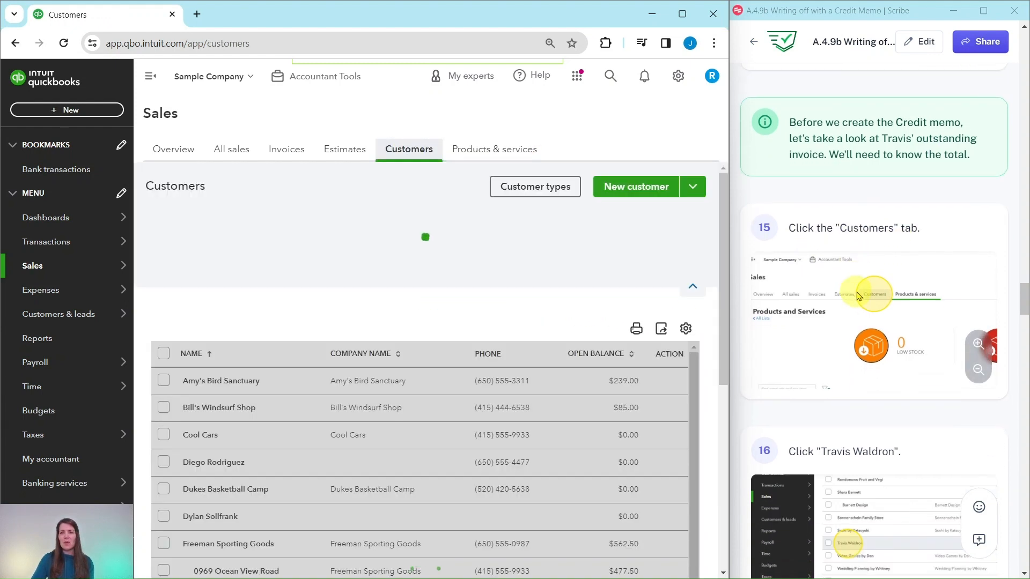
pyautogui.scroll(-4, 860, 294)
pyautogui.scroll(-3, 861, 294)
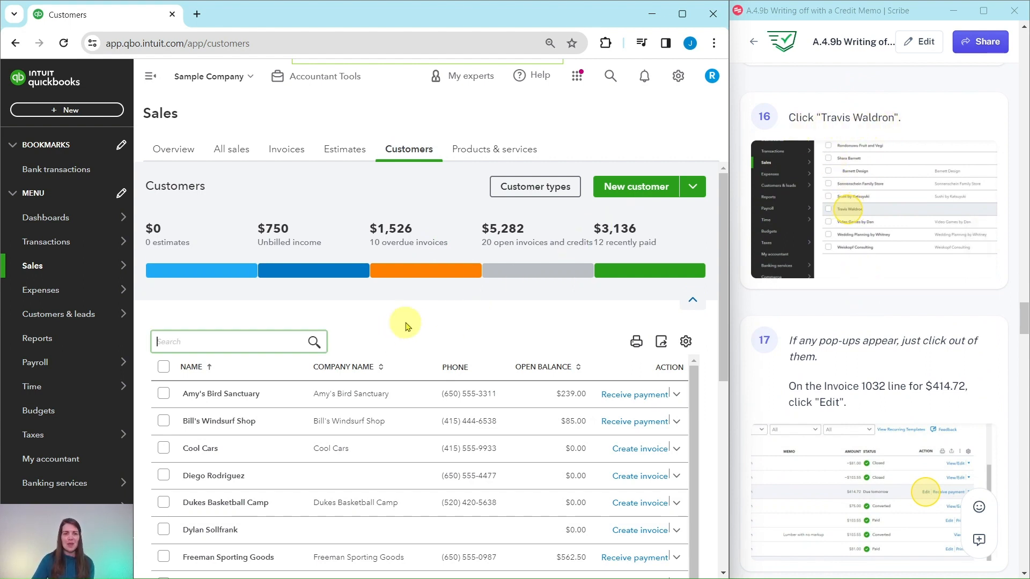
pyautogui.scroll(-5, 397, 322)
pyautogui.scroll(-8, 392, 309)
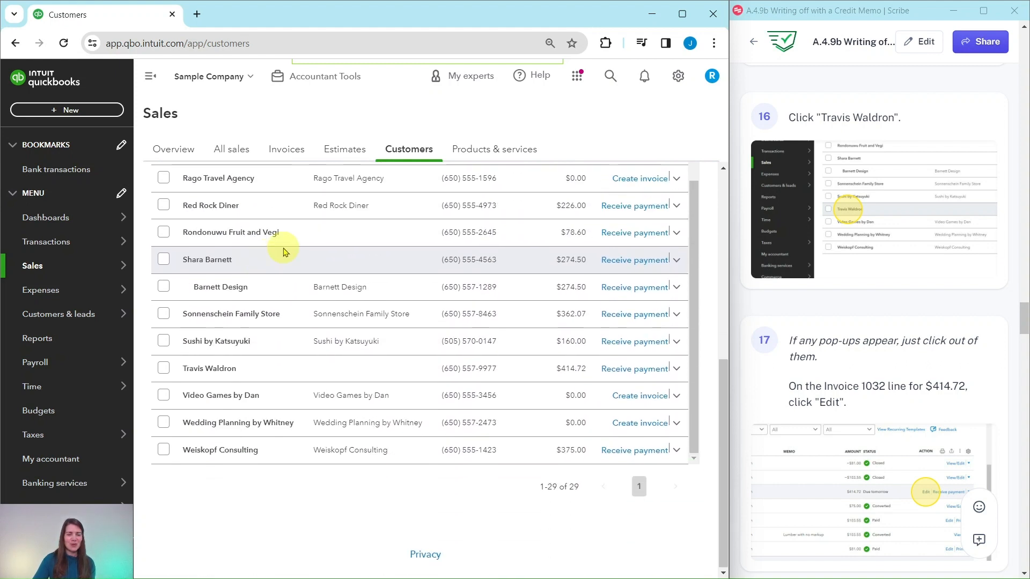
pyautogui.click(197, 370)
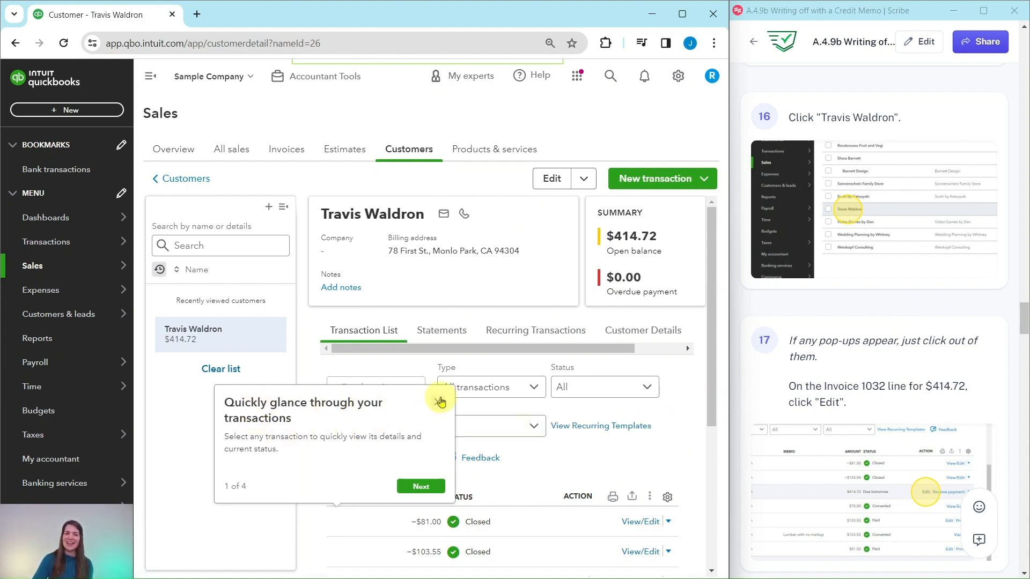
pyautogui.click(438, 403)
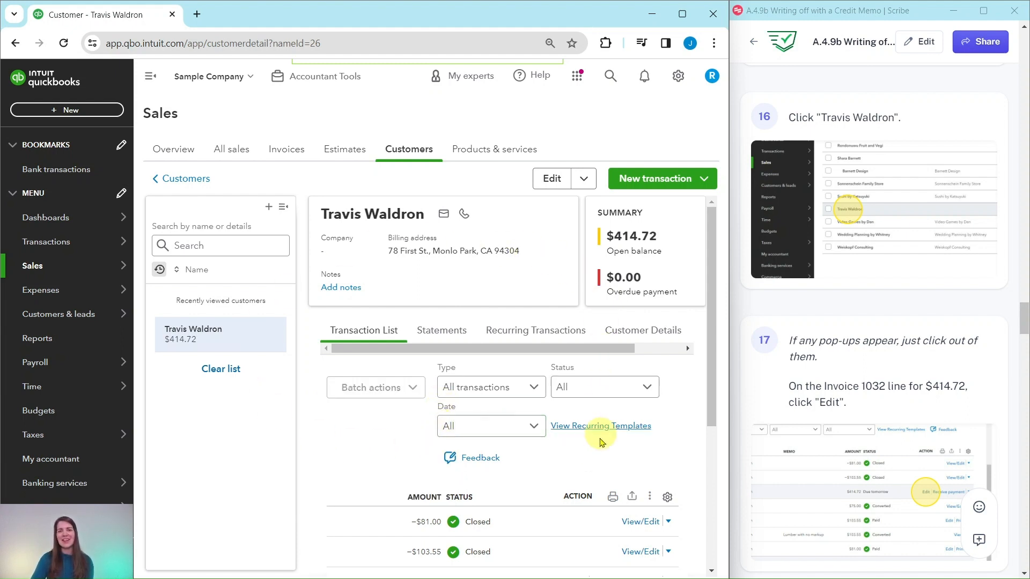
# Step: Collapse the customer list beside the record and open the outstanding $414.72 invoice from the customer's transactions
pyautogui.scroll(-3, 869, 397)
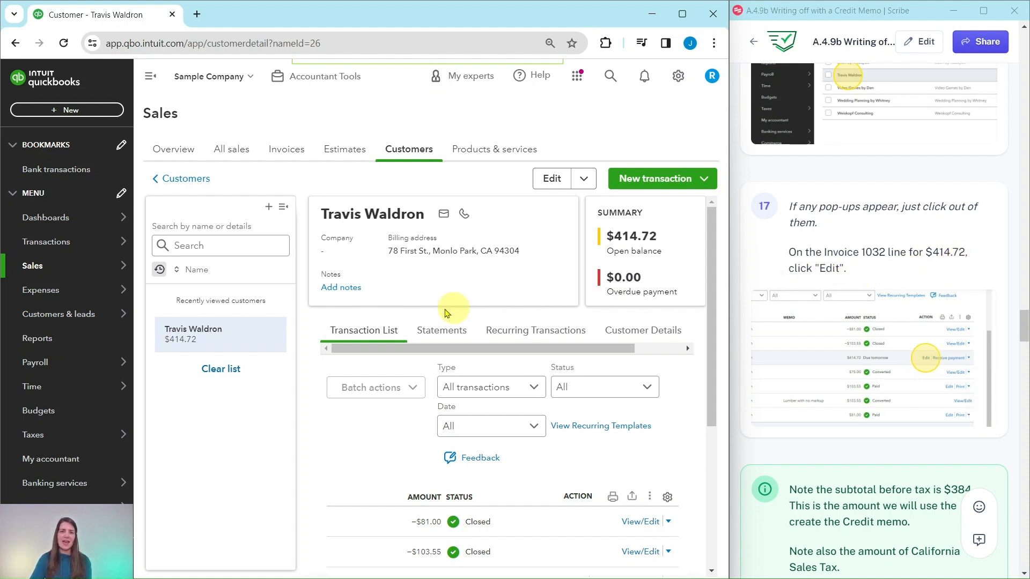
pyautogui.scroll(-1, 351, 300)
pyautogui.scroll(1, 407, 331)
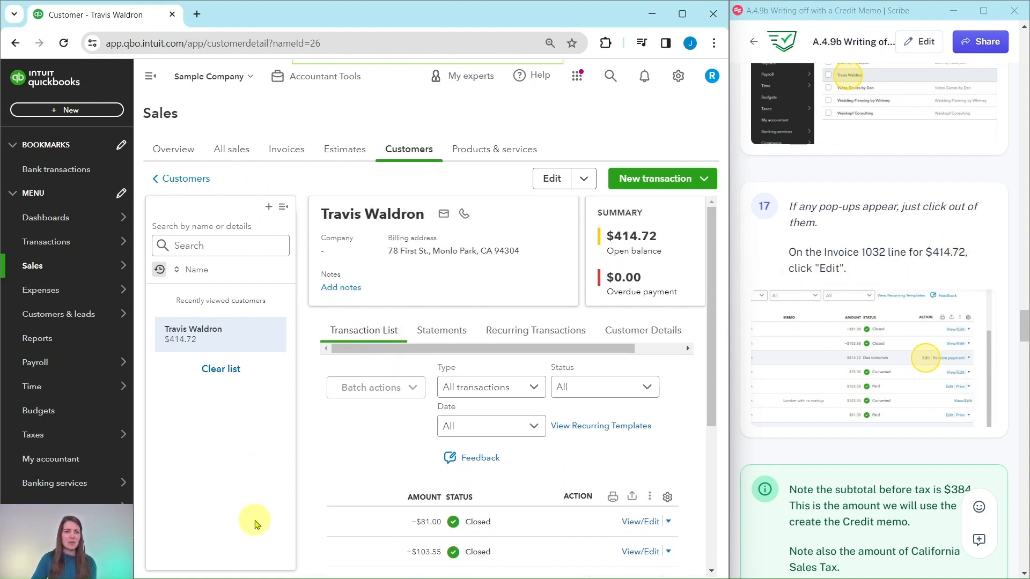
pyautogui.click(284, 208)
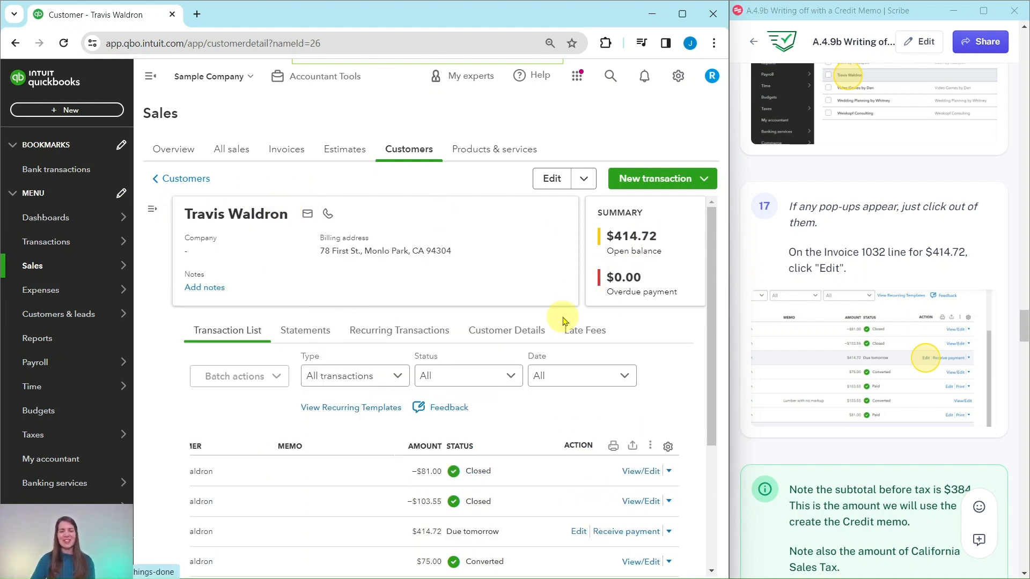
pyautogui.scroll(-1, 682, 343)
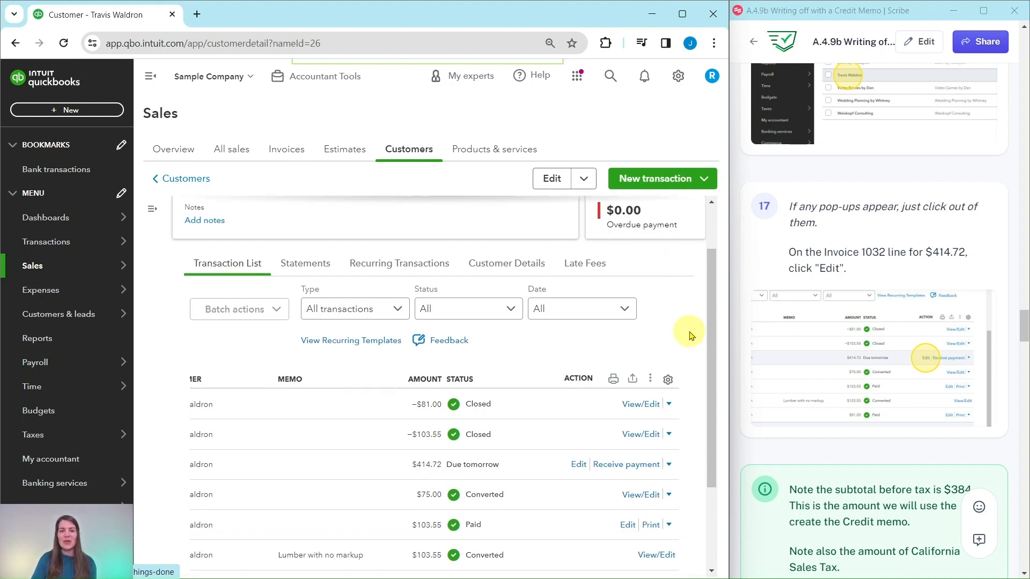
pyautogui.scroll(-2, 689, 325)
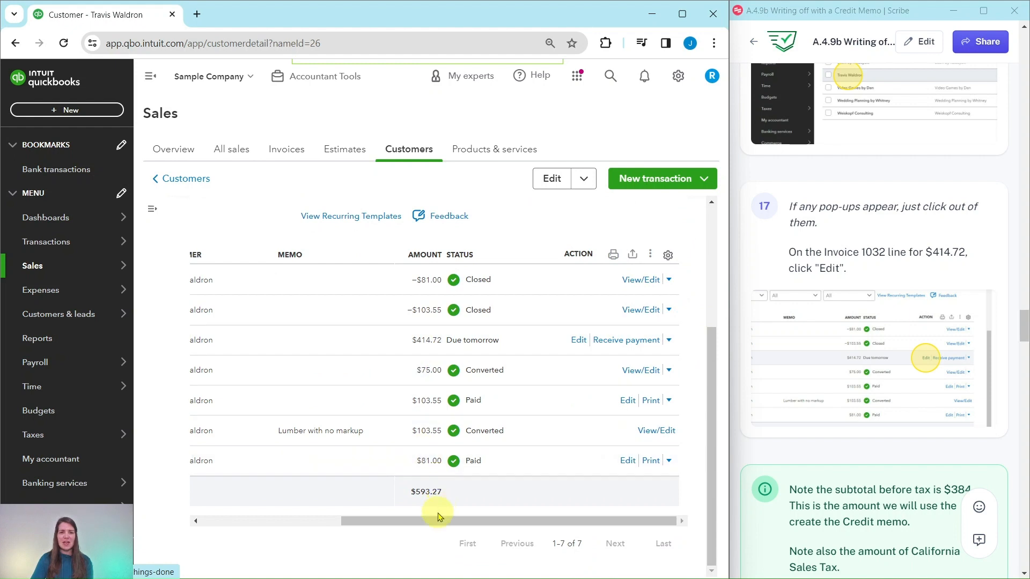
pyautogui.moveTo(437, 519); pyautogui.dragTo(323, 522)
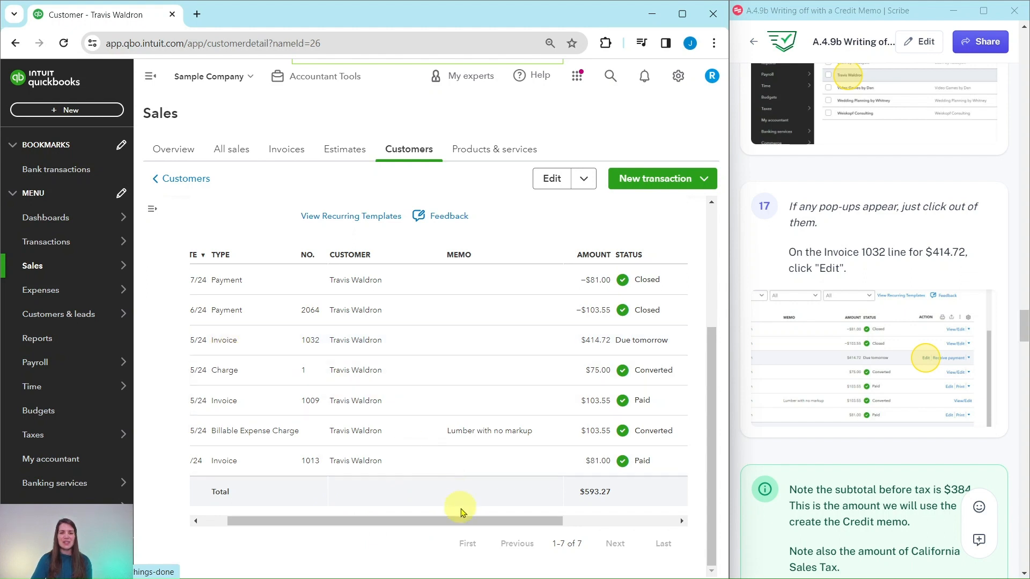
pyautogui.moveTo(460, 519); pyautogui.dragTo(671, 523)
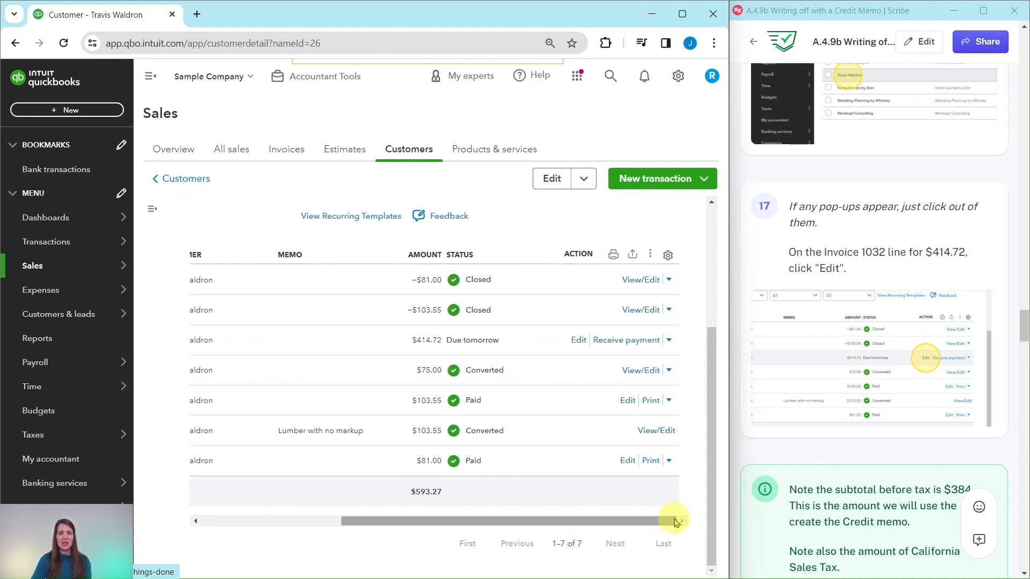
pyautogui.click(579, 343)
# Step: Review the invoice's subtotal and California sales tax amount, and close the invoice without editing it
pyautogui.scroll(-7, 873, 321)
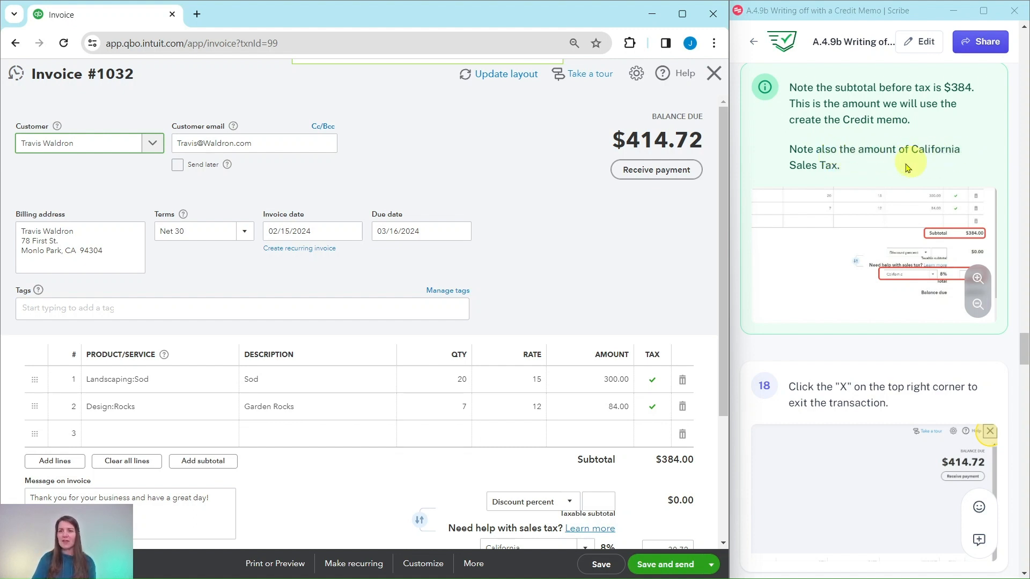
pyautogui.scroll(-4, 683, 290)
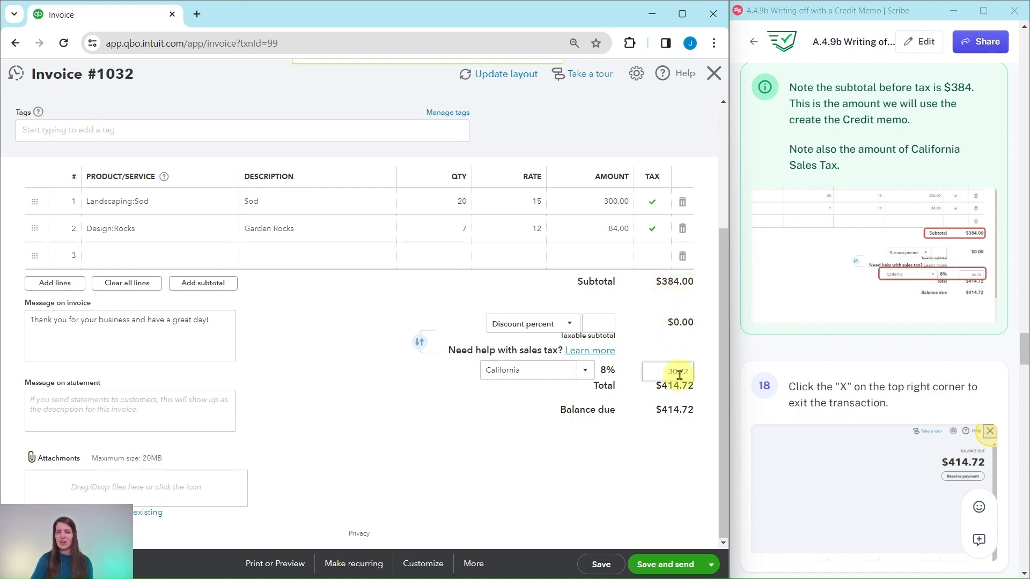
pyautogui.scroll(-5, 818, 376)
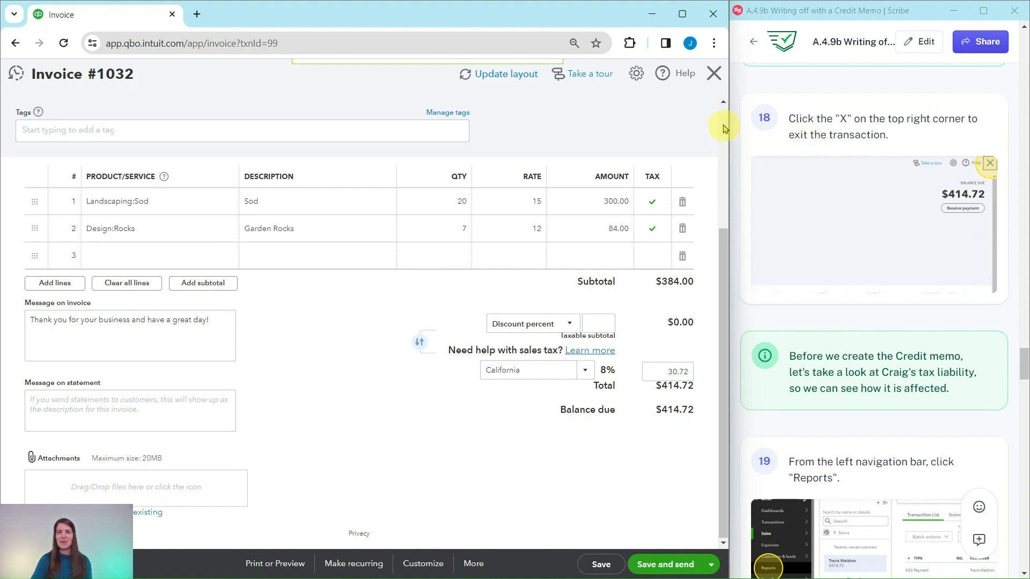
pyautogui.click(714, 74)
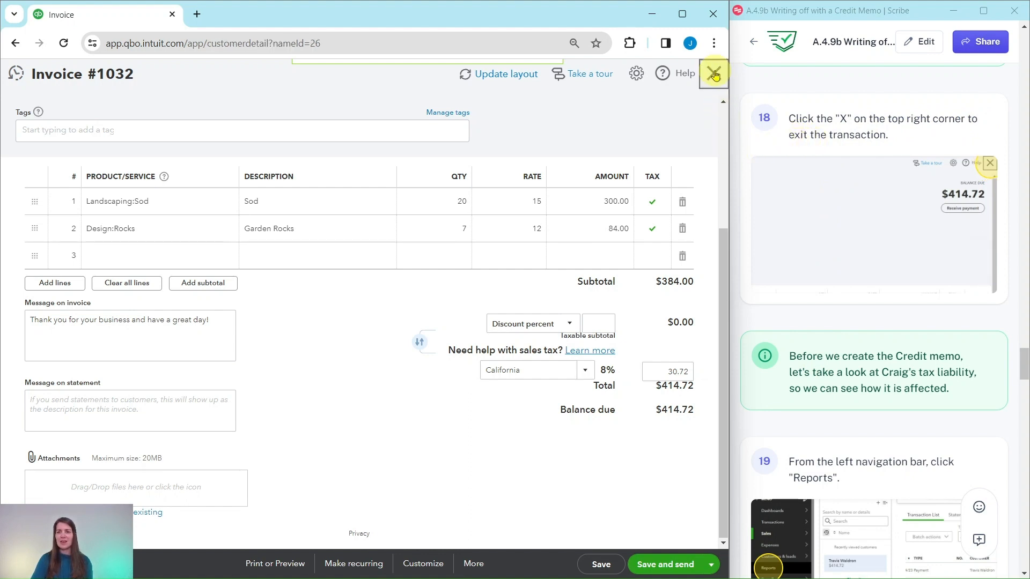
# Step: Open the Sales Tax Liability Report from the Sales tax section of the standard reports, dismissing the menu feedback prompt
pyautogui.scroll(-3, 855, 166)
pyautogui.scroll(-2, 855, 156)
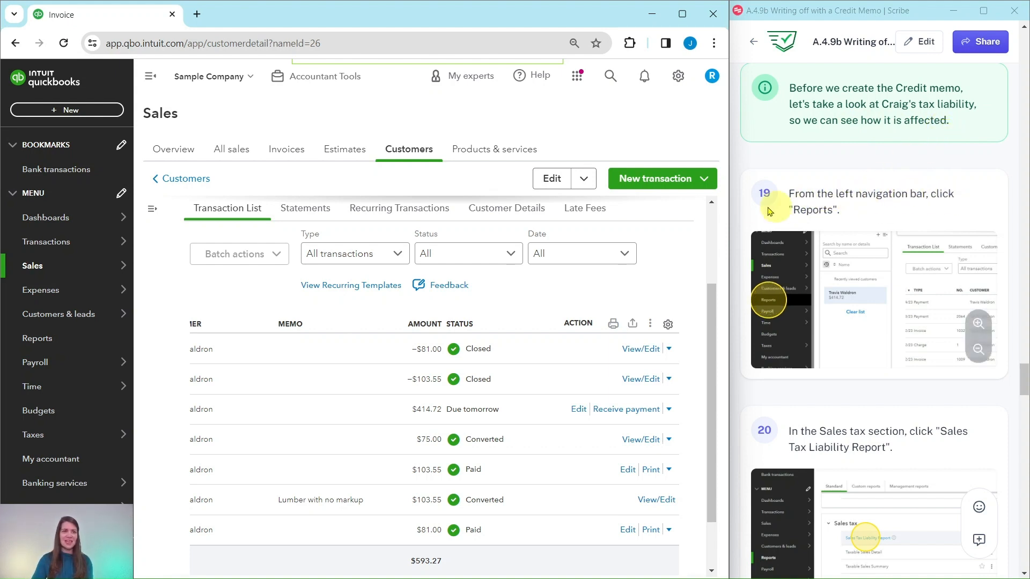
pyautogui.click(36, 339)
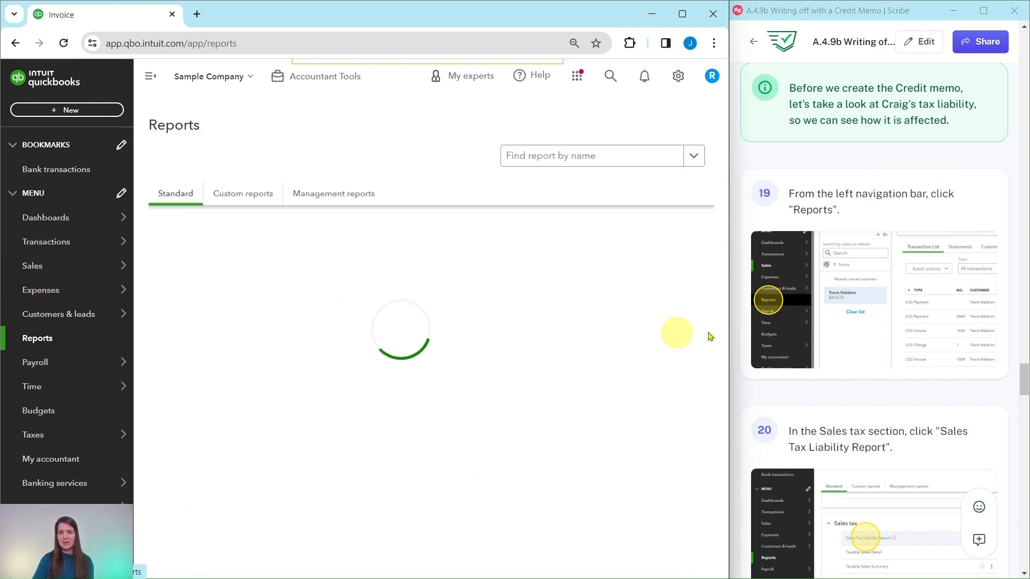
pyautogui.scroll(-5, 889, 327)
pyautogui.scroll(-1, 889, 328)
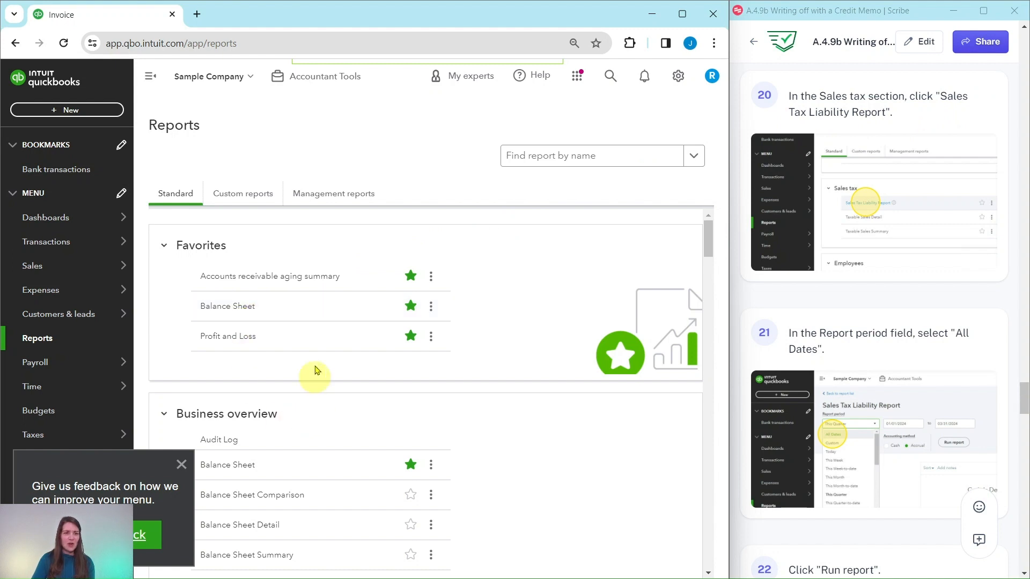
pyautogui.click(183, 465)
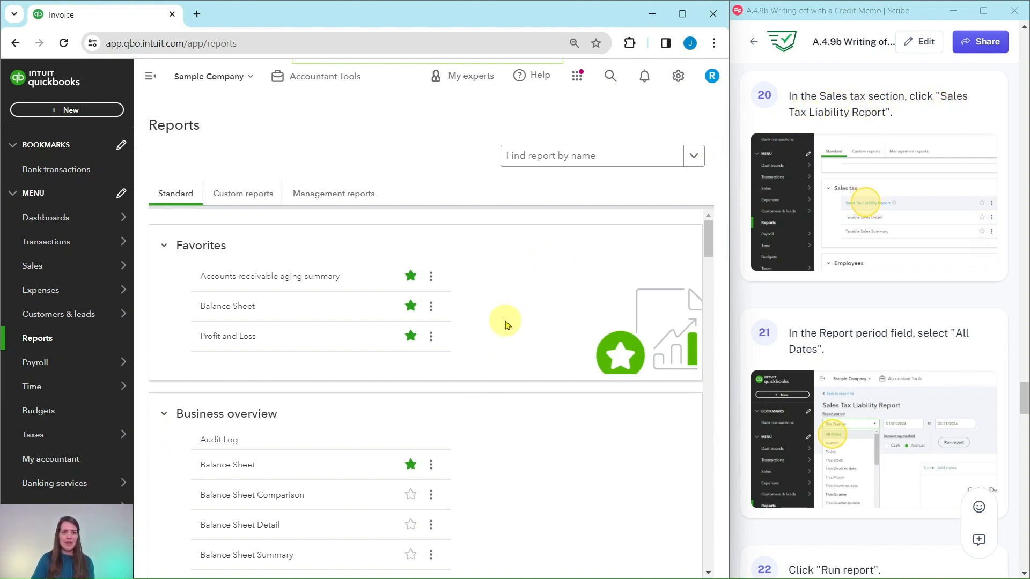
pyautogui.scroll(-10, 506, 324)
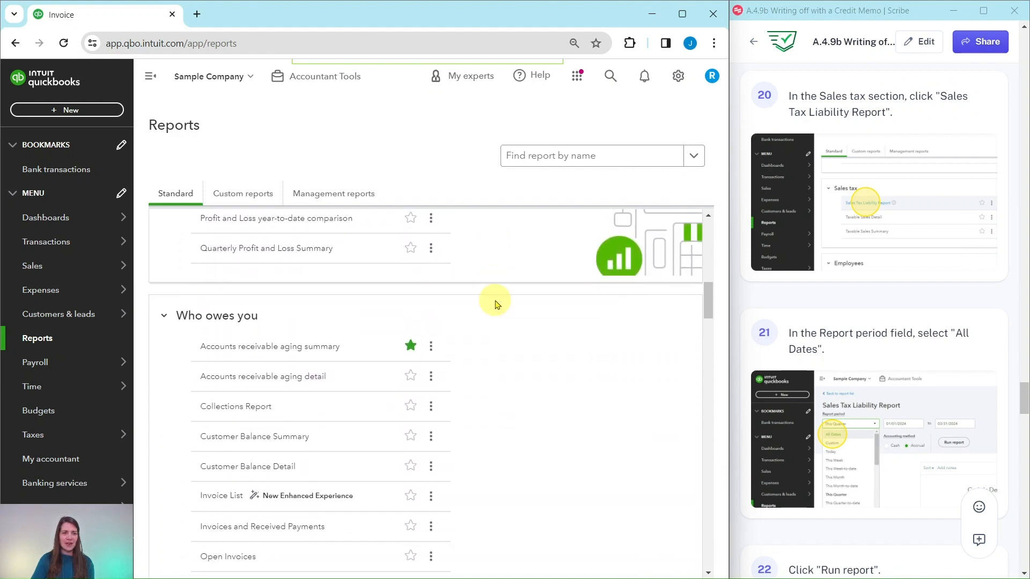
pyautogui.scroll(-8, 495, 305)
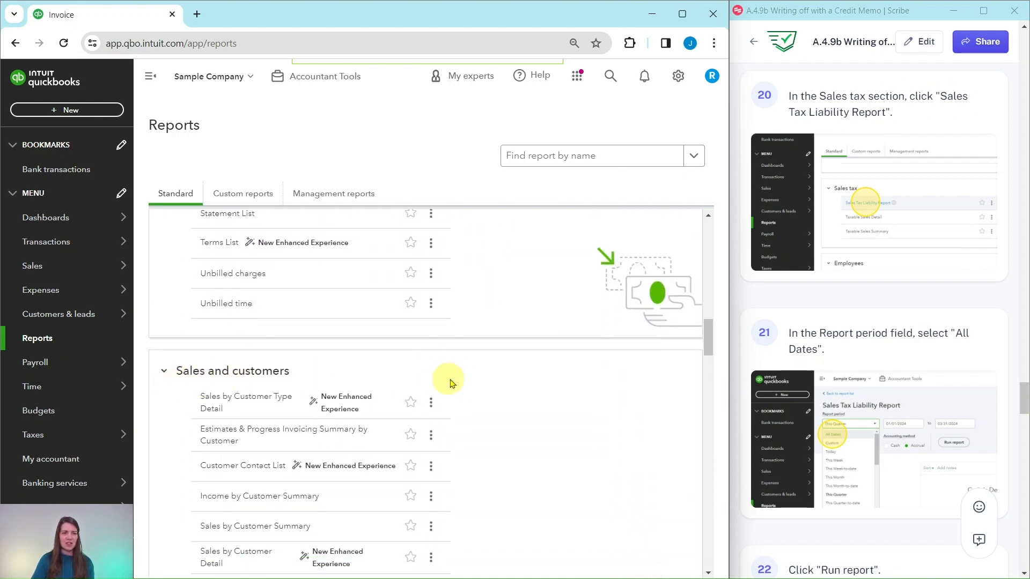
pyautogui.scroll(-10, 449, 382)
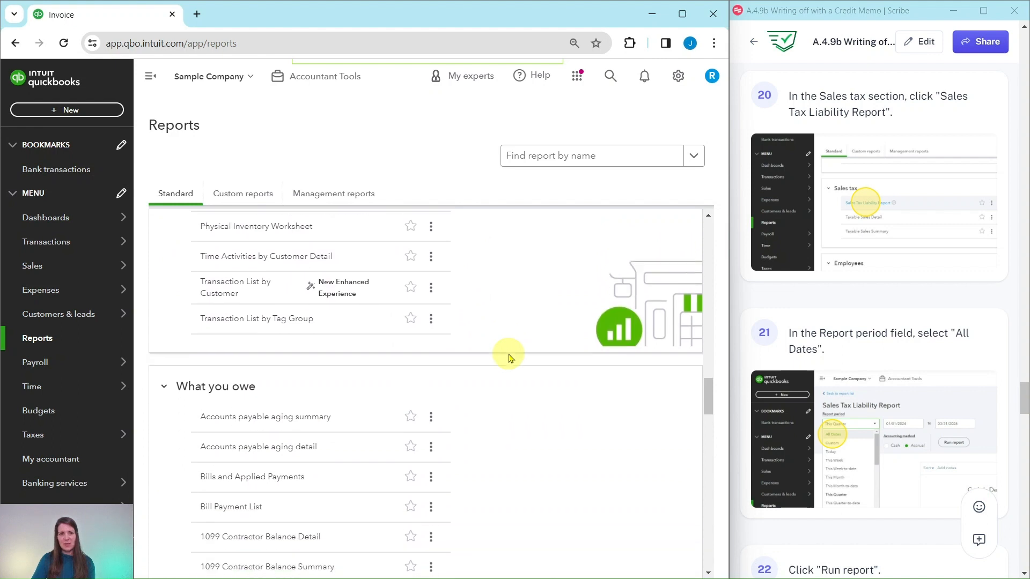
pyautogui.scroll(-10, 509, 357)
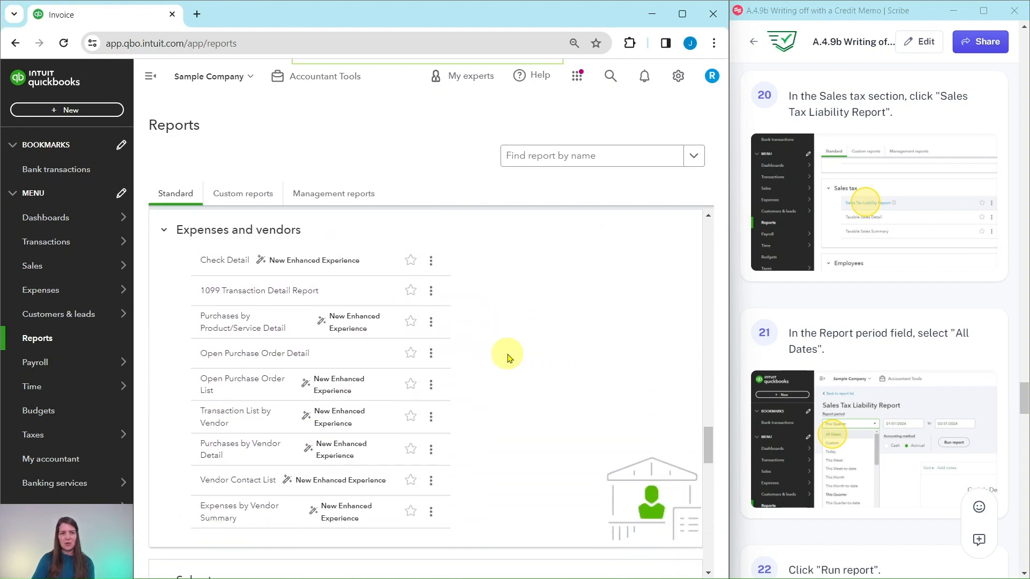
pyautogui.scroll(-6, 504, 354)
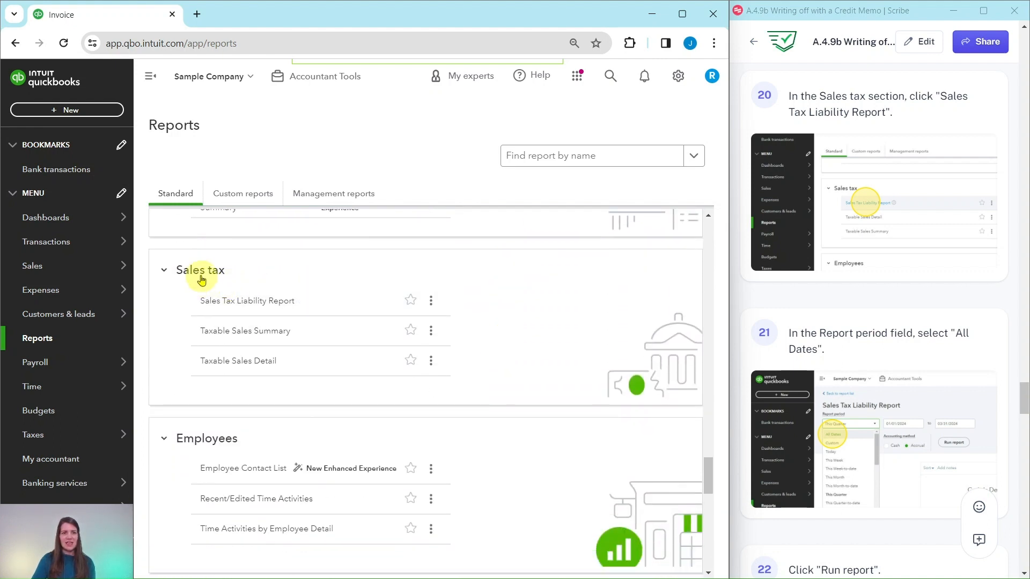
pyautogui.click(253, 304)
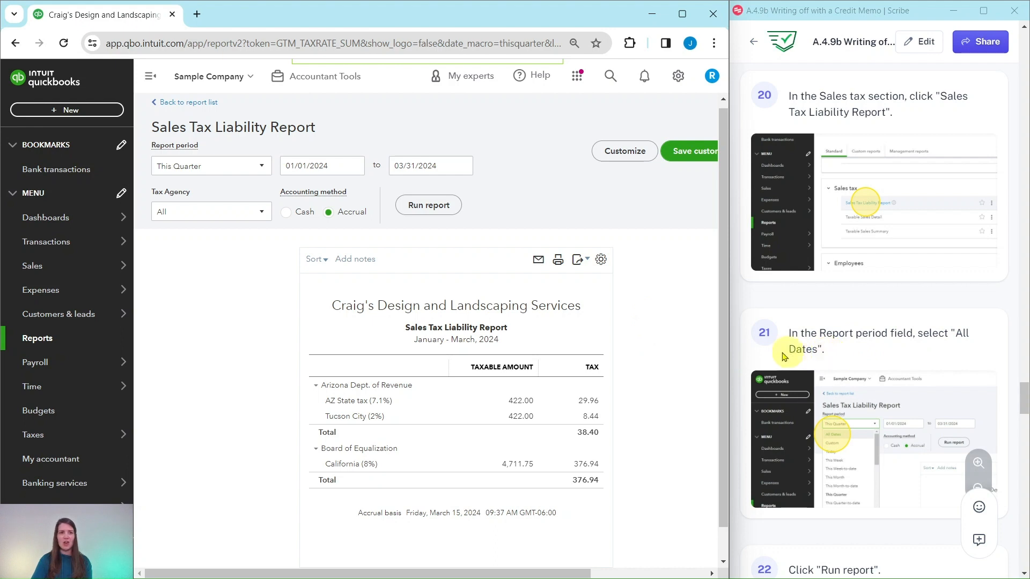
# Step: Set the Sales Tax Liability Report's period to All Dates and run the report
pyautogui.scroll(-3, 879, 369)
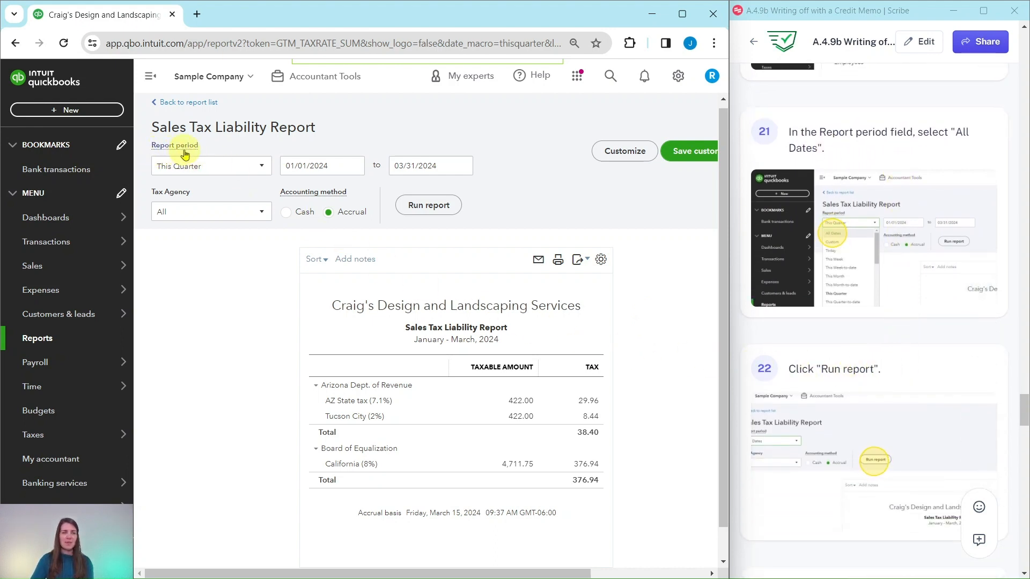
pyautogui.click(262, 168)
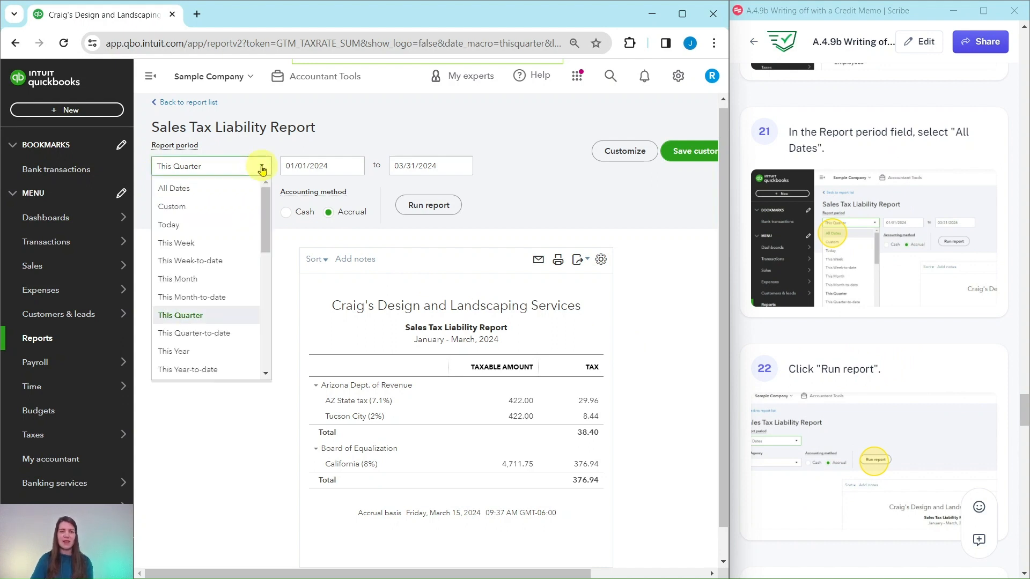
pyautogui.click(174, 191)
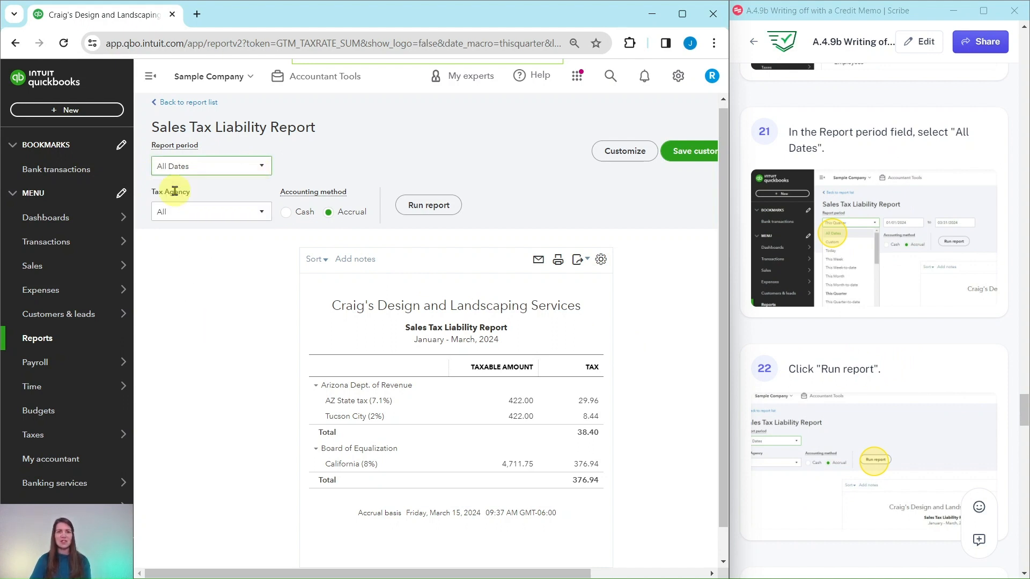
pyautogui.click(435, 213)
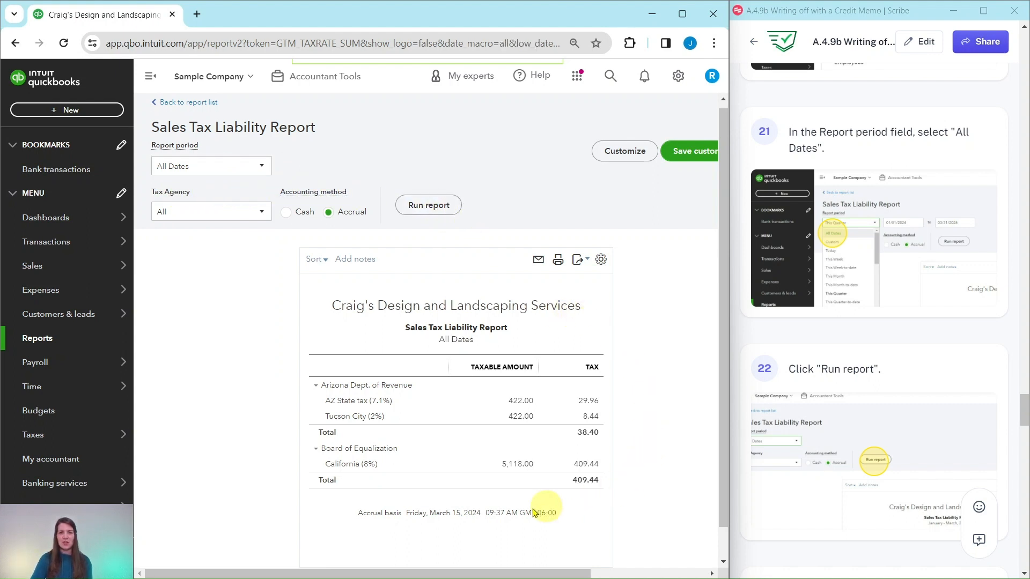
# Step: Drill into the California (8%) tax amount under Board of Equalization and examine the tax amounts on the customer's invoices
pyautogui.scroll(-8, 803, 343)
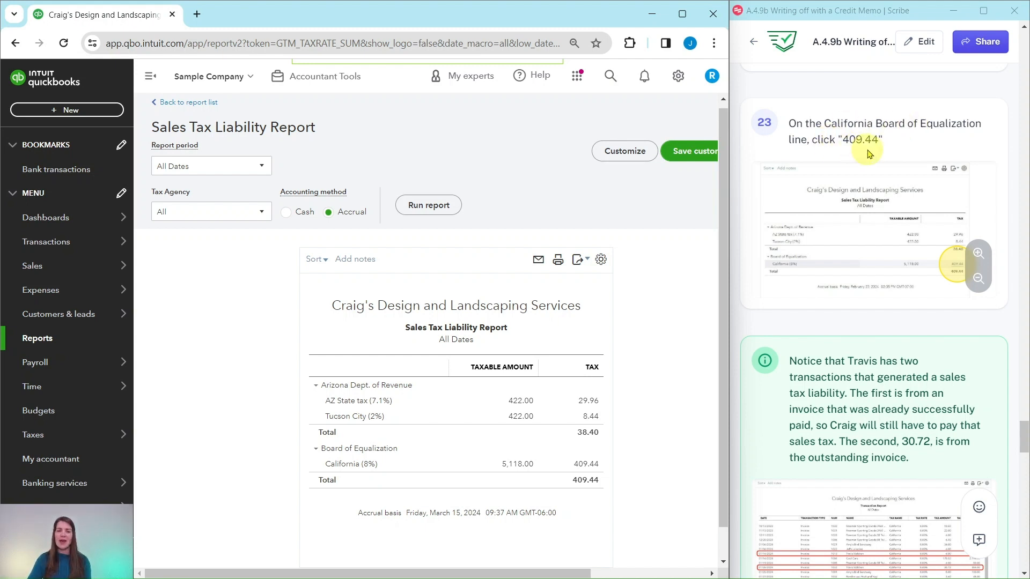
pyautogui.click(589, 470)
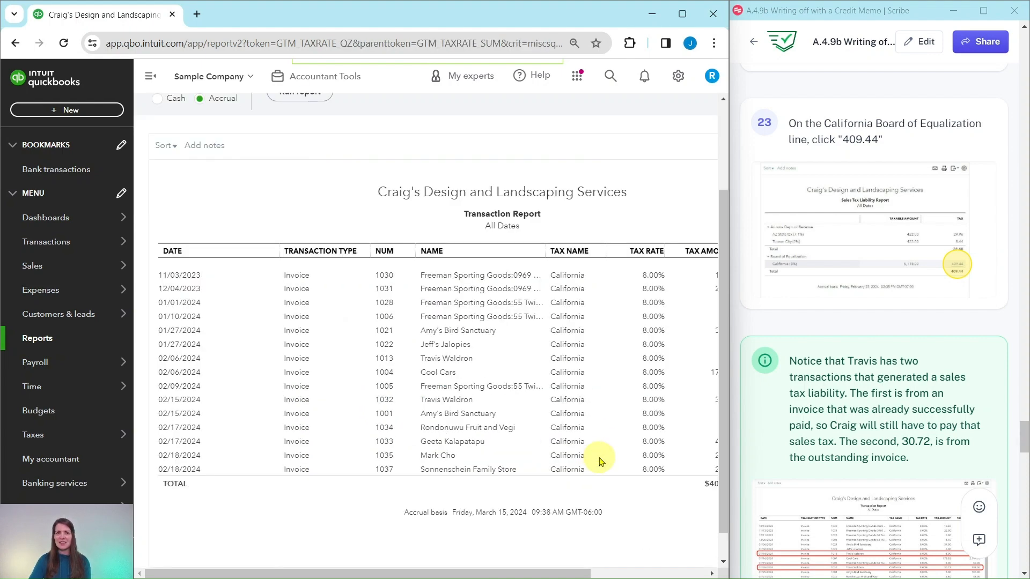
pyautogui.scroll(-2, 809, 279)
pyautogui.scroll(-3, 809, 279)
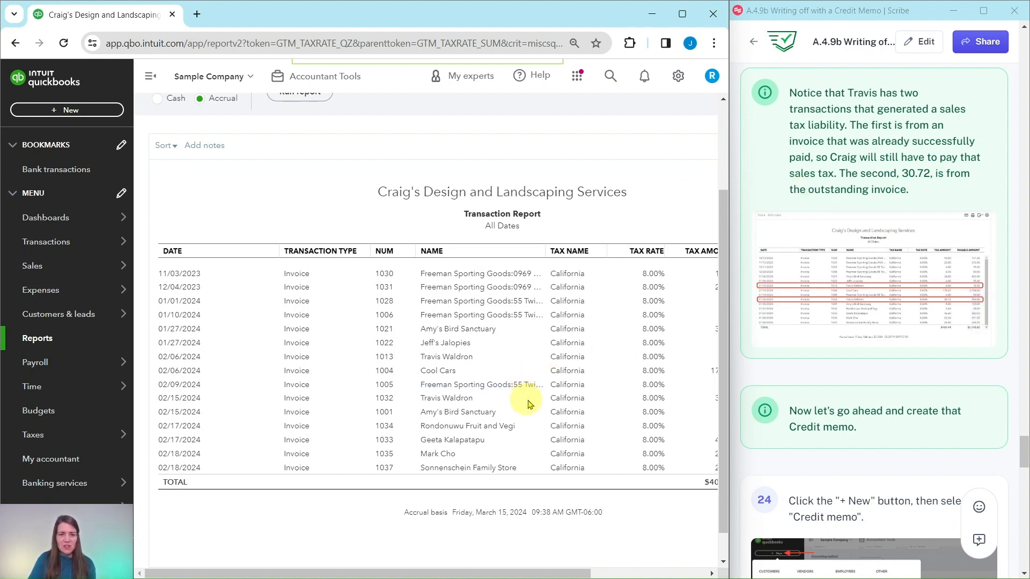
pyautogui.moveTo(571, 573); pyautogui.dragTo(616, 574)
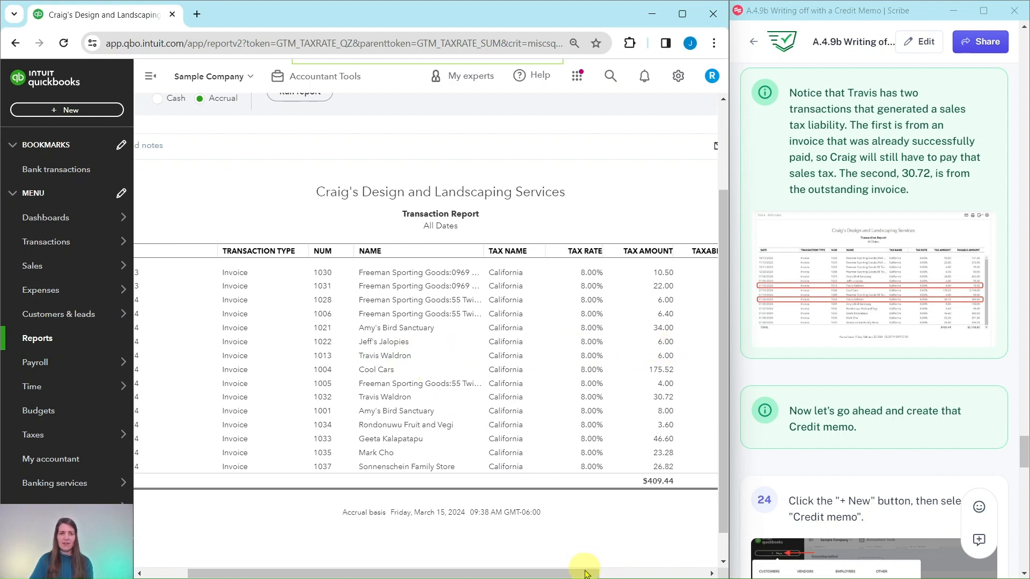
# Step: Create a new credit memo and select the customer whose outstanding invoice is being written off
pyautogui.moveTo(609, 570); pyautogui.dragTo(692, 566)
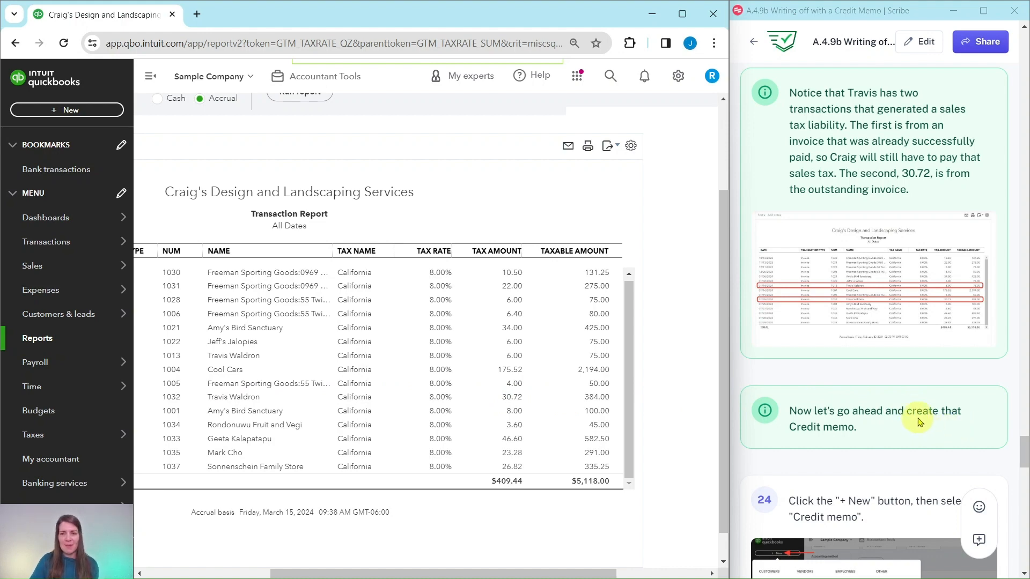
pyautogui.scroll(-8, 918, 423)
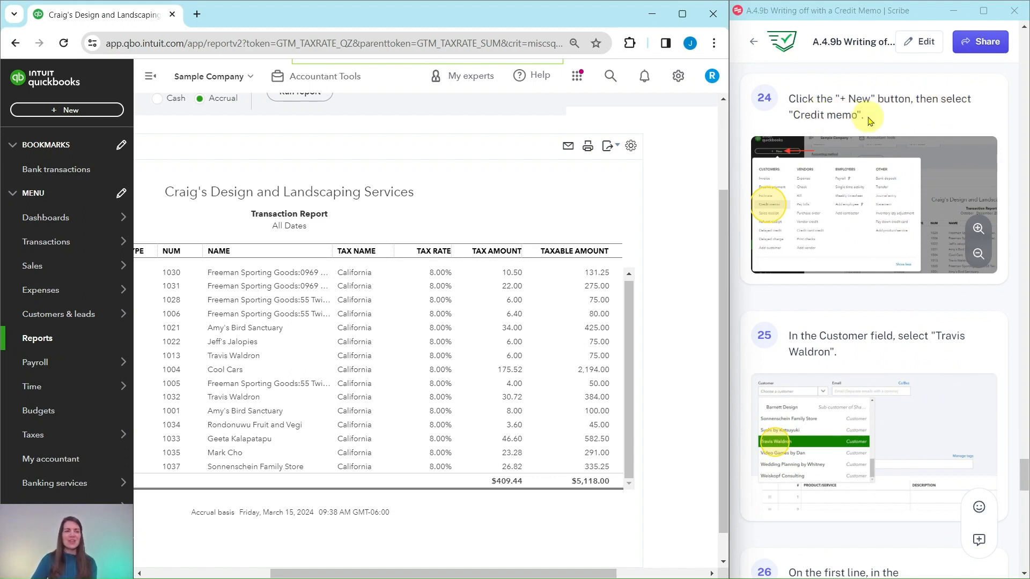
pyautogui.click(63, 112)
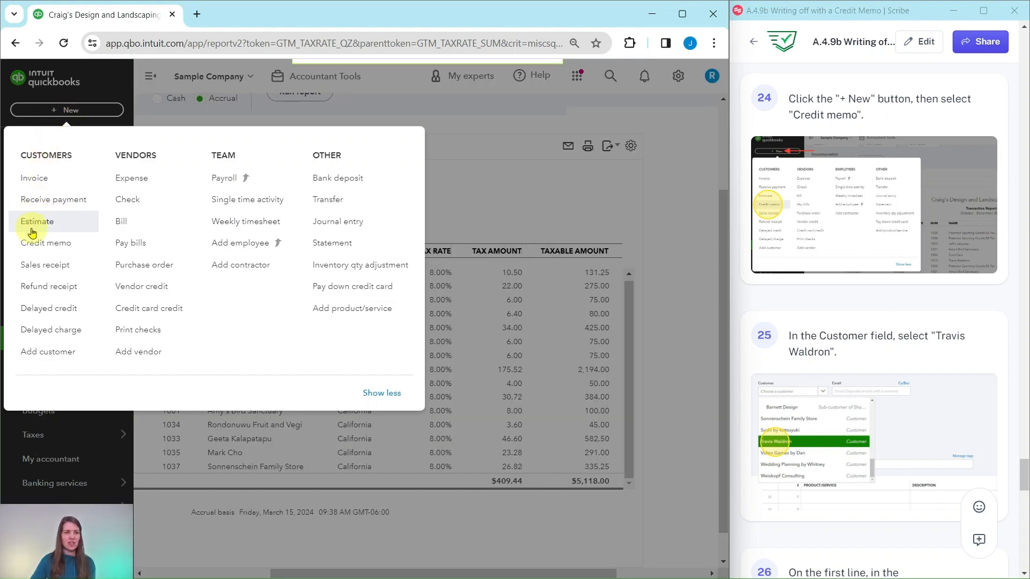
pyautogui.click(37, 247)
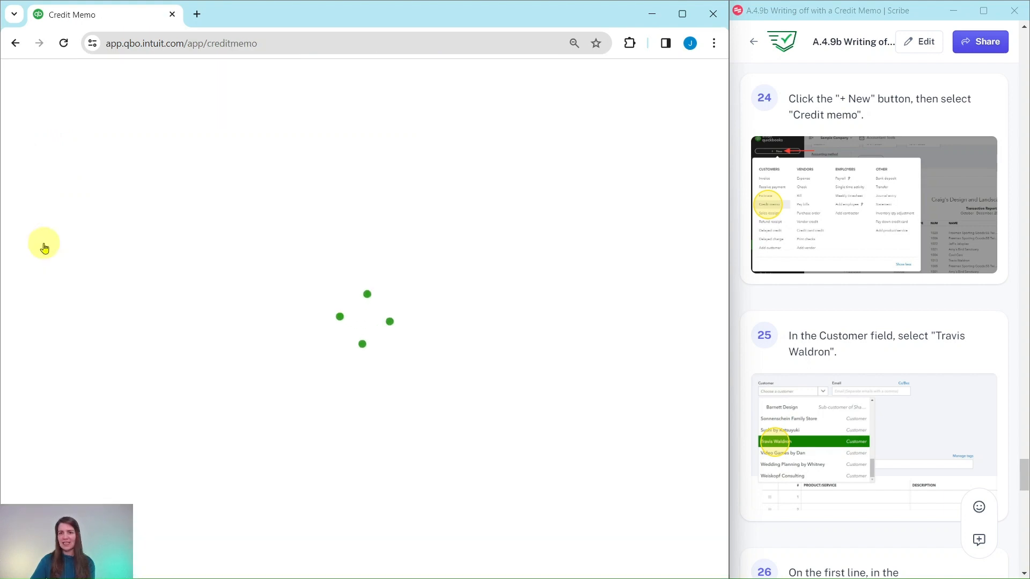
pyautogui.scroll(-5, 976, 253)
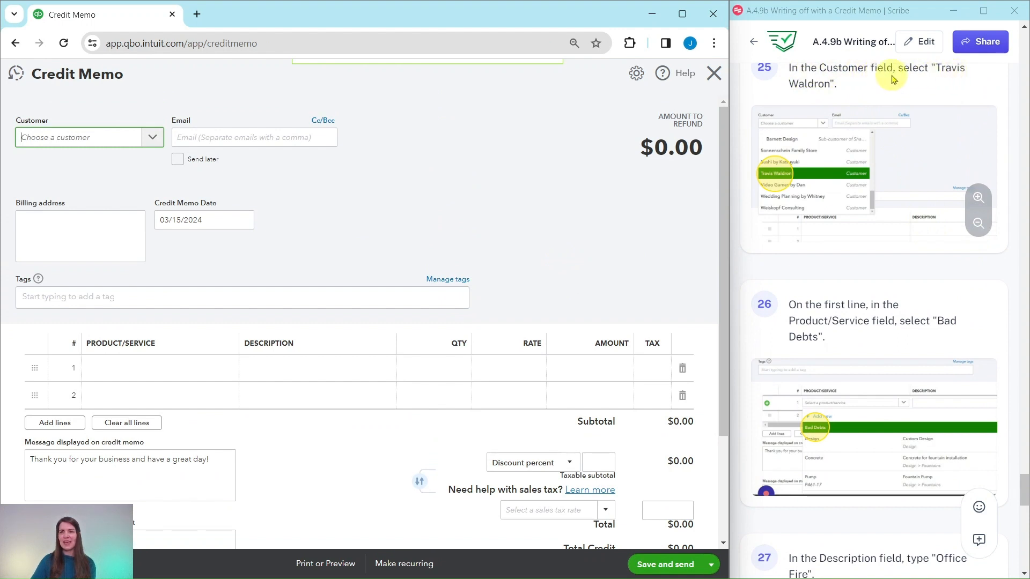
pyautogui.click(75, 140)
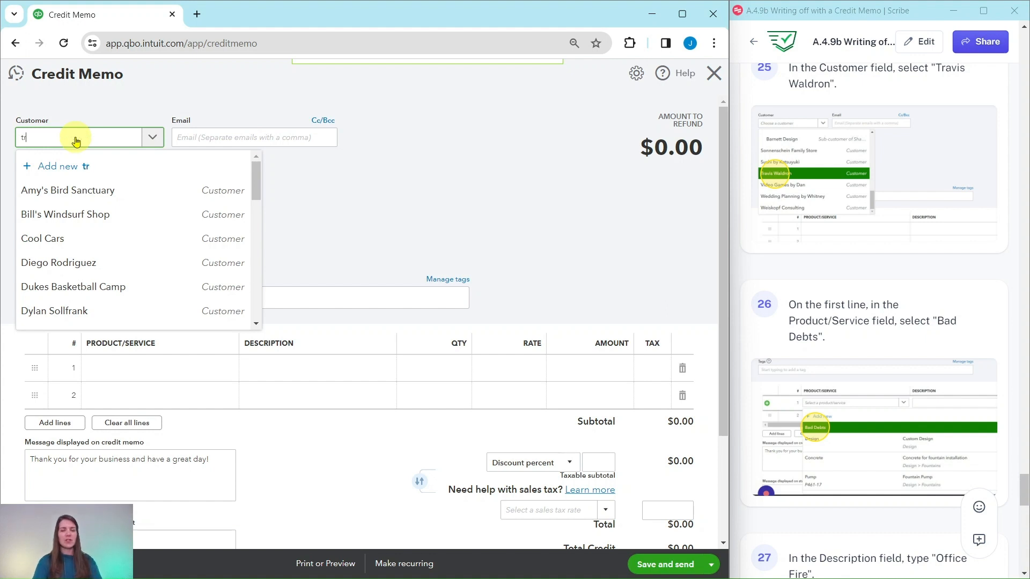
pyautogui.write('travis')
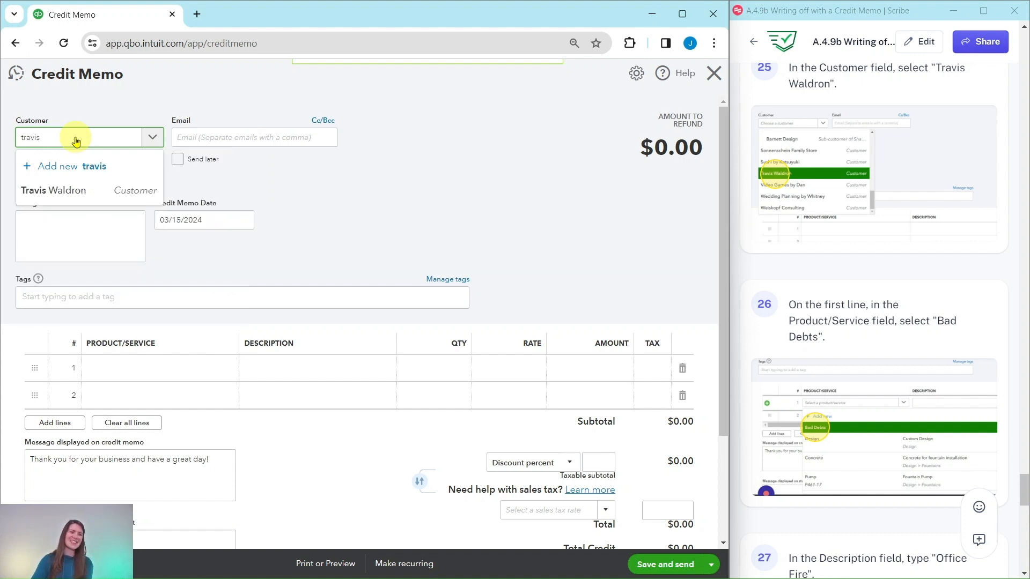
pyautogui.click(53, 191)
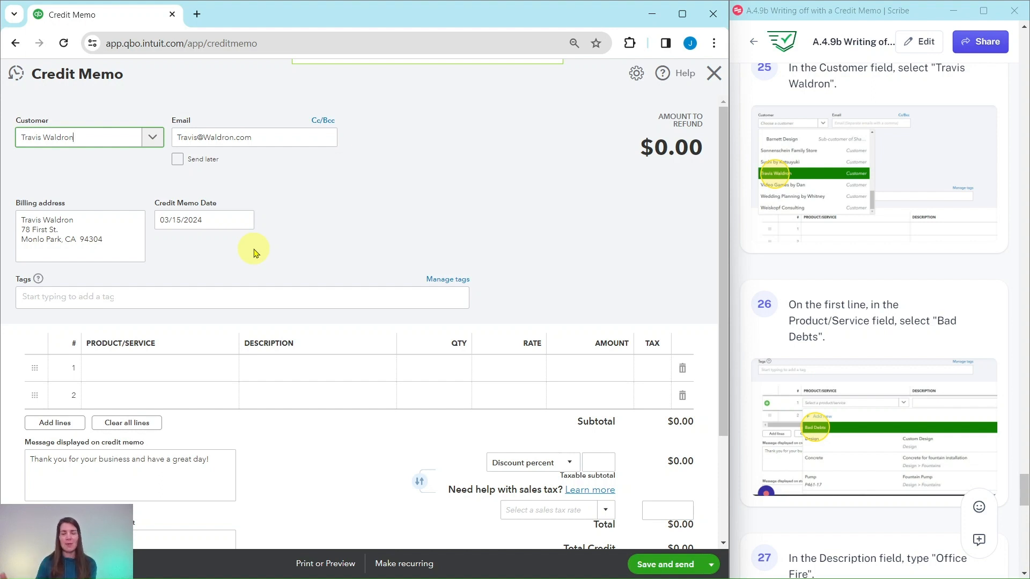
# Step: Add the Bad Debts item on the credit memo's first line with the description "Office Fire"
pyautogui.scroll(-2, 807, 225)
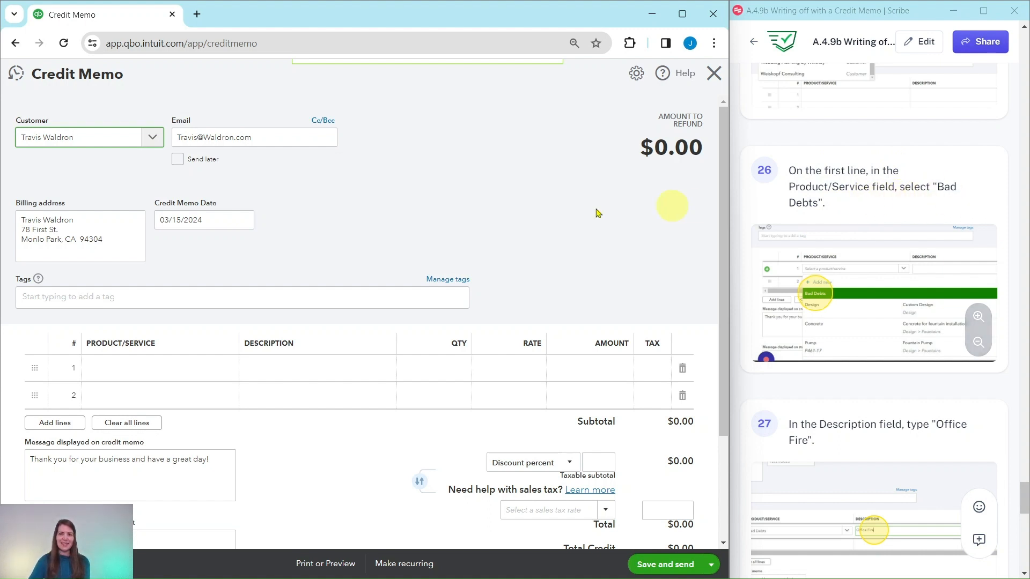
pyautogui.click(154, 371)
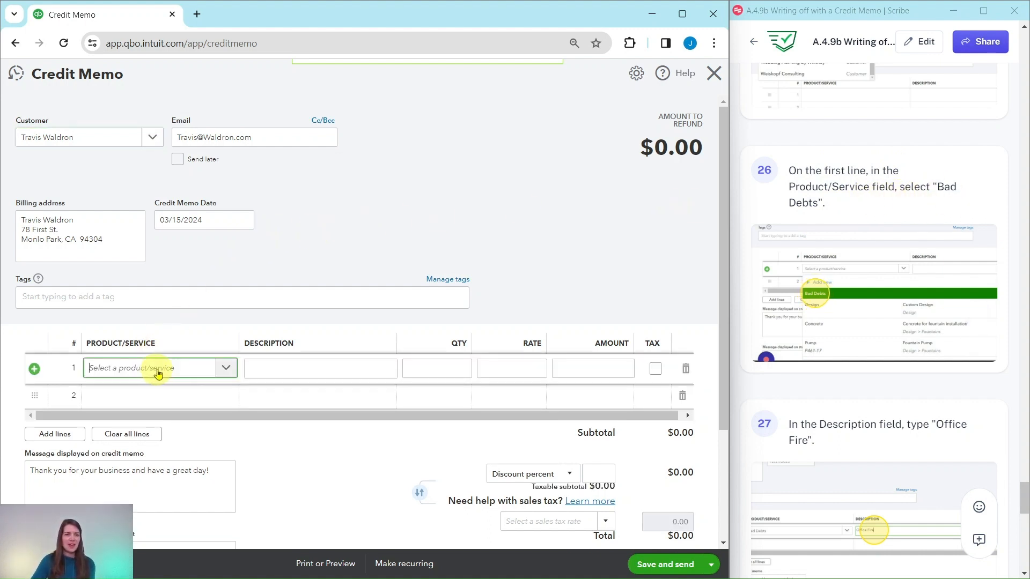
pyautogui.write('bad')
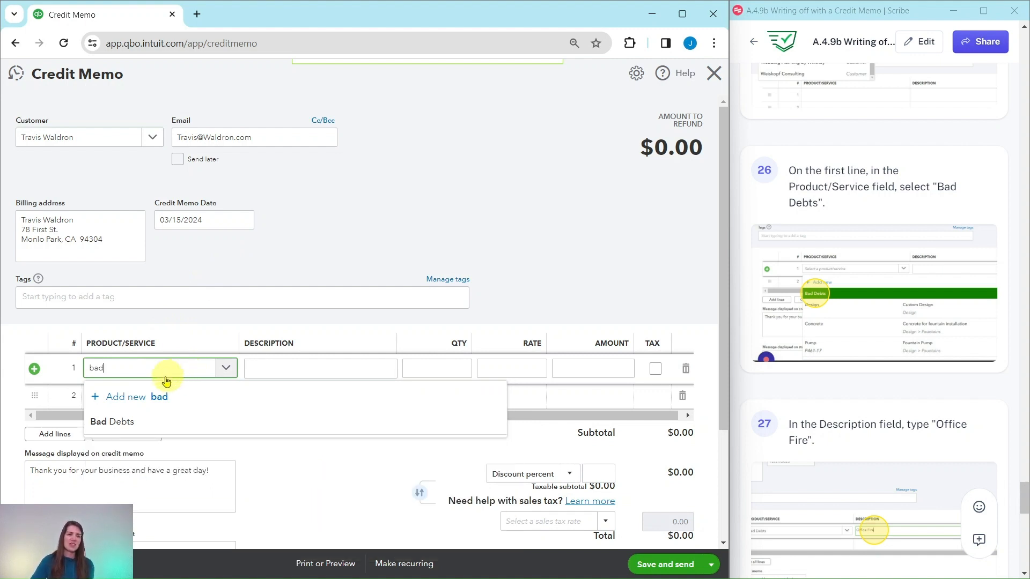
pyautogui.click(106, 422)
pyautogui.scroll(-5, 853, 369)
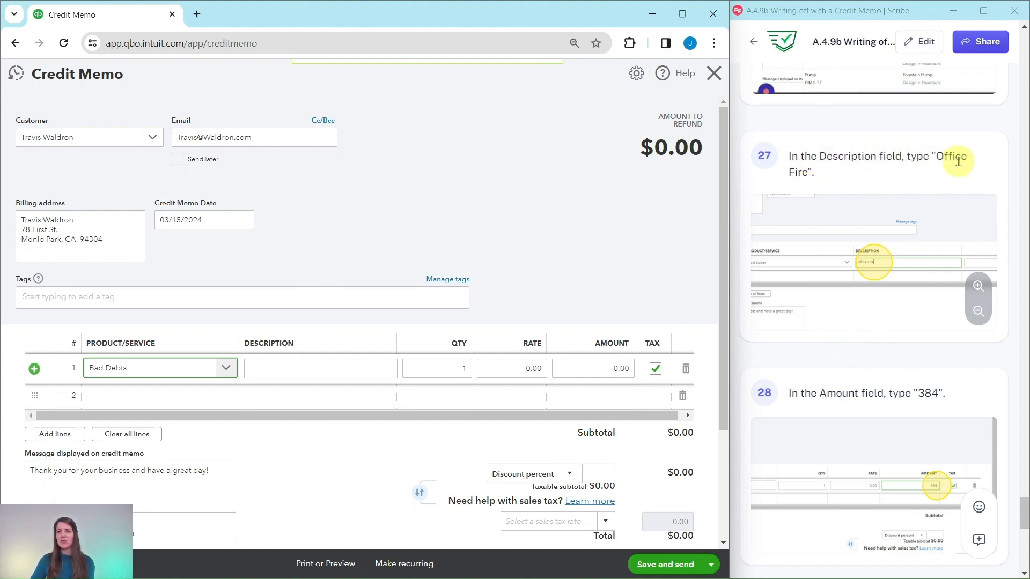
pyautogui.click(315, 367)
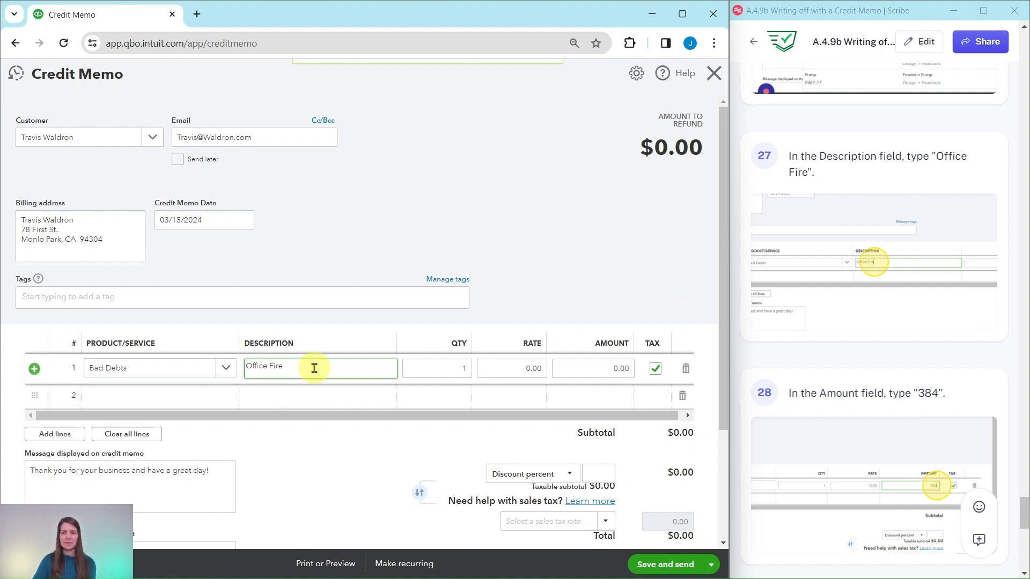
# Step: Set the amount of the Bad Debts line to 384
pyautogui.scroll(-4, 914, 348)
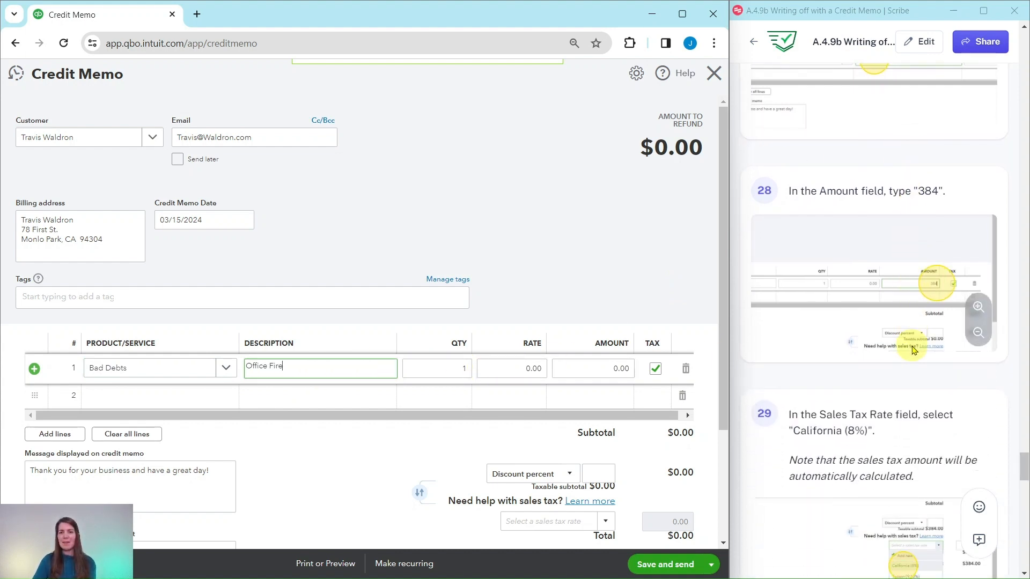
pyautogui.scroll(-1, 915, 349)
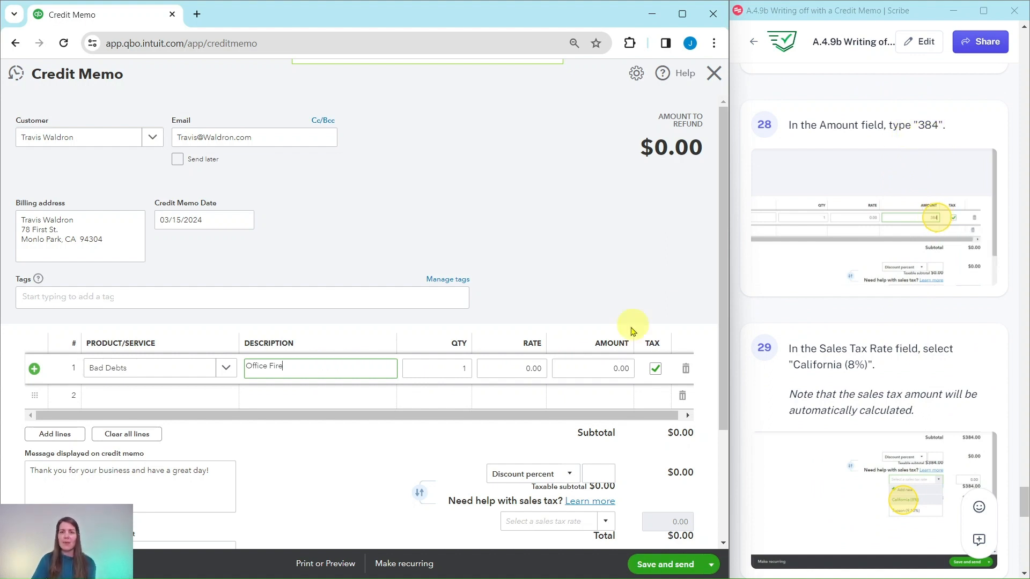
pyautogui.click(606, 368)
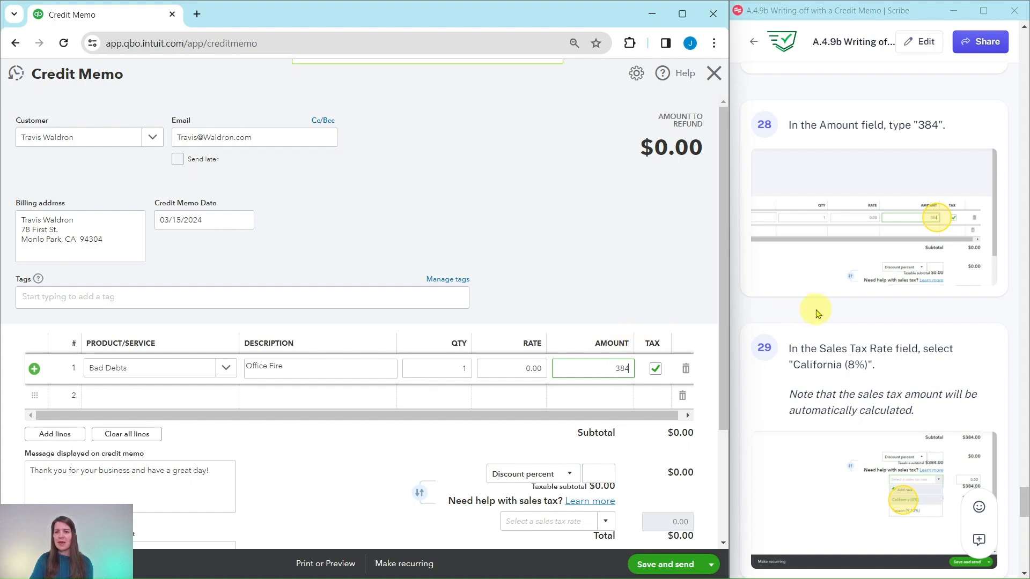
# Step: Apply the California (8%) sales tax rate to the credit memo
pyautogui.scroll(-3, 817, 312)
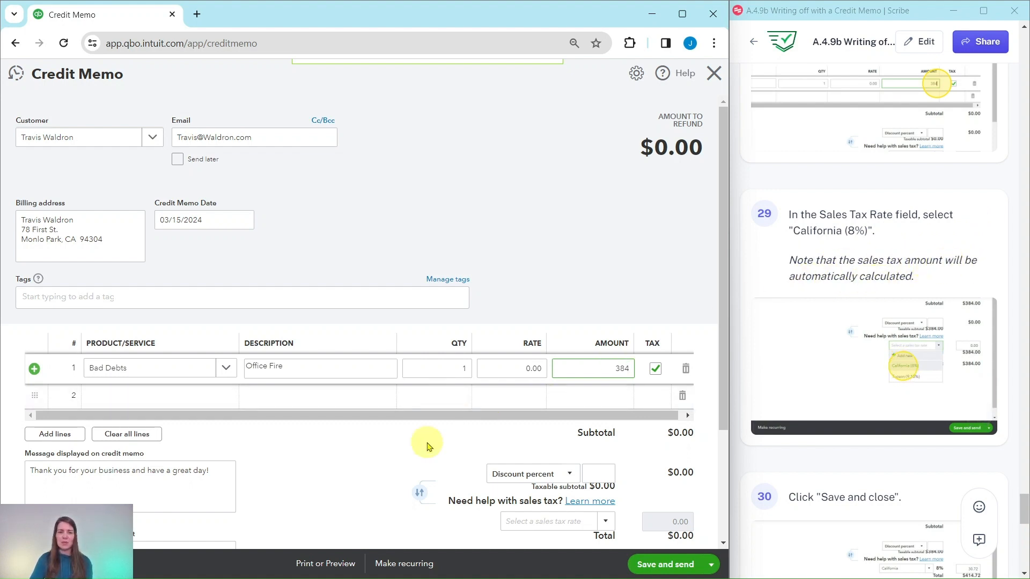
pyautogui.scroll(-3, 441, 414)
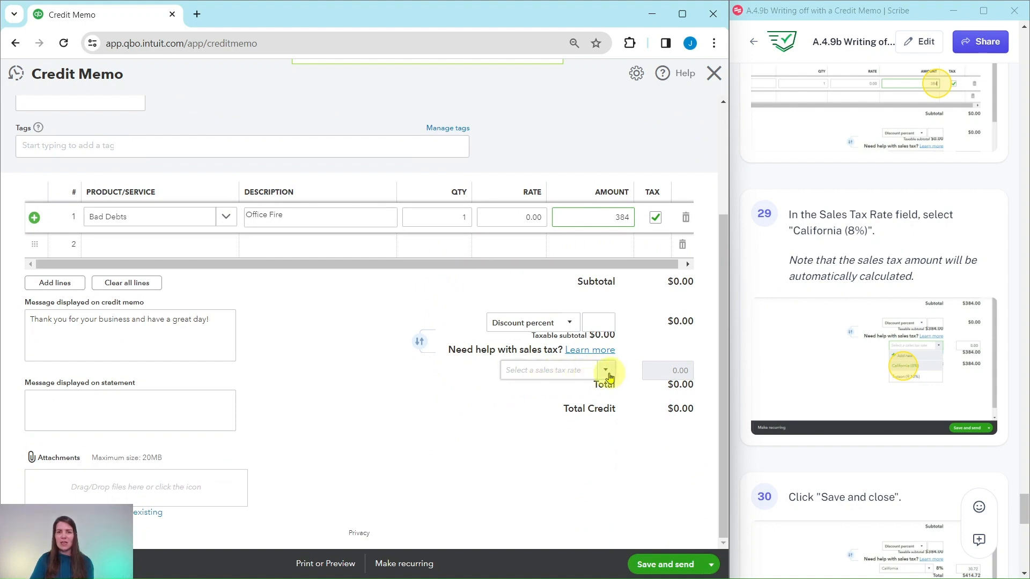
pyautogui.click(606, 372)
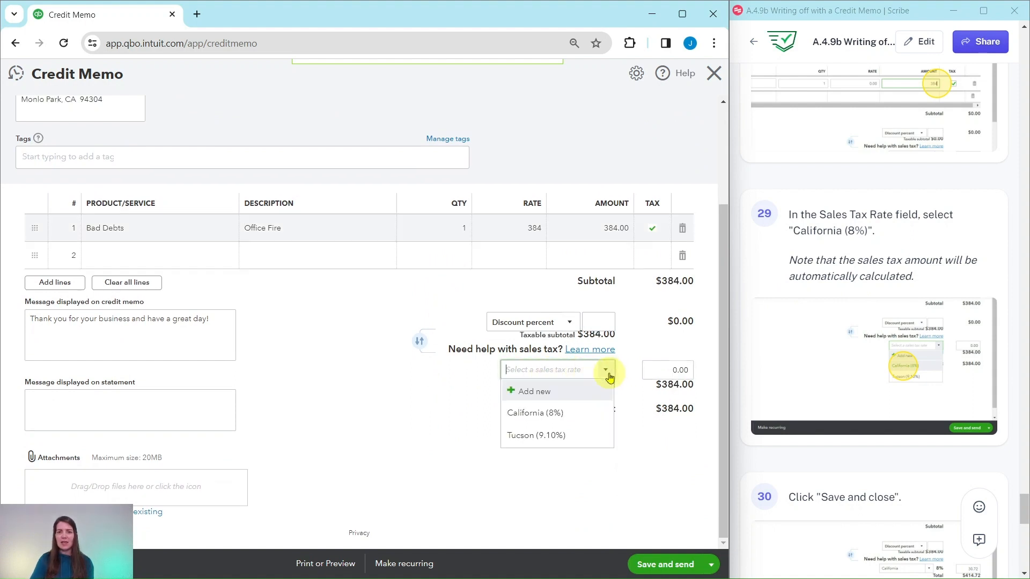
pyautogui.click(534, 420)
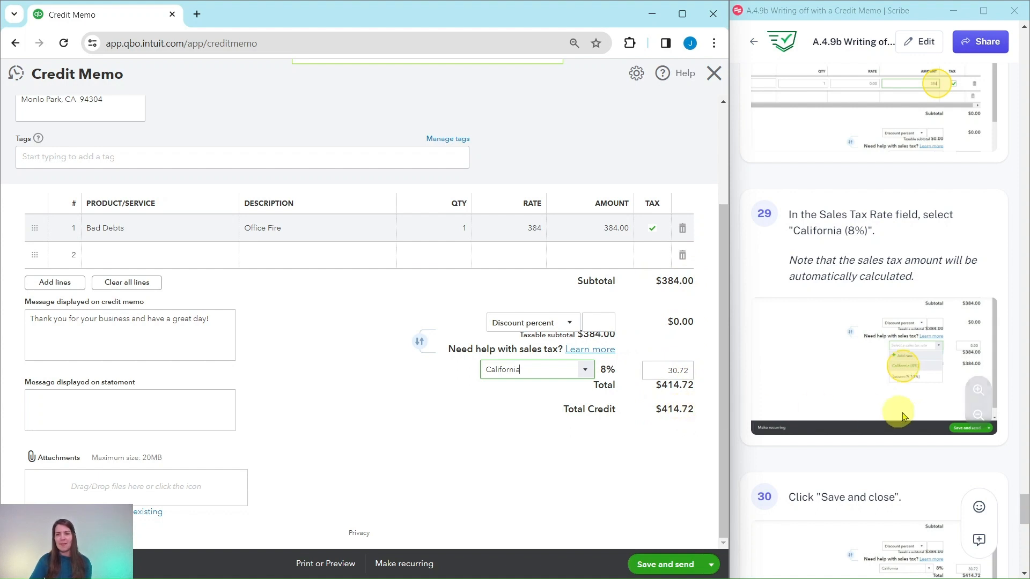
# Step: Save the credit memo and close it without sending
pyautogui.scroll(-7, 896, 408)
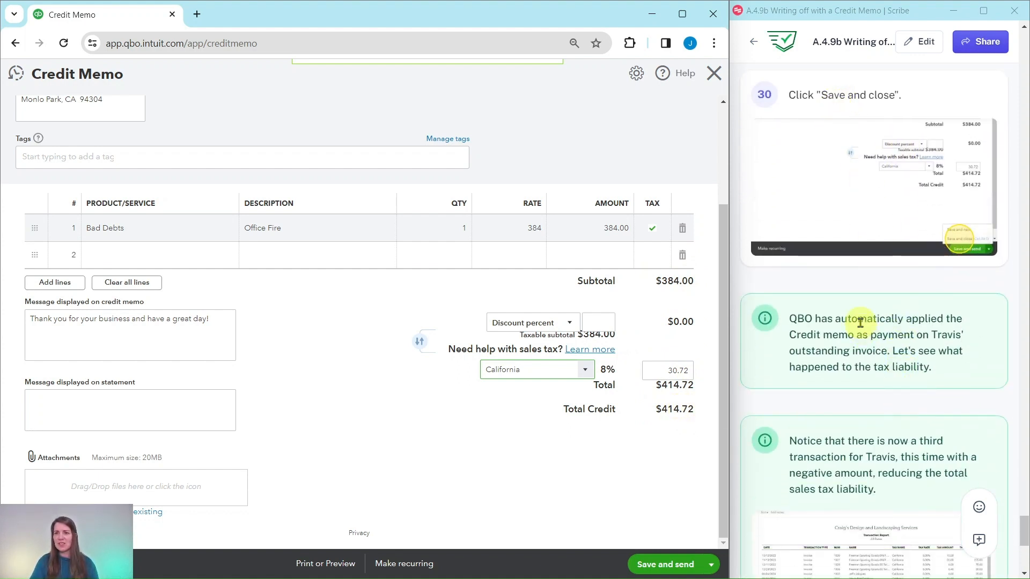
pyautogui.scroll(3, 859, 323)
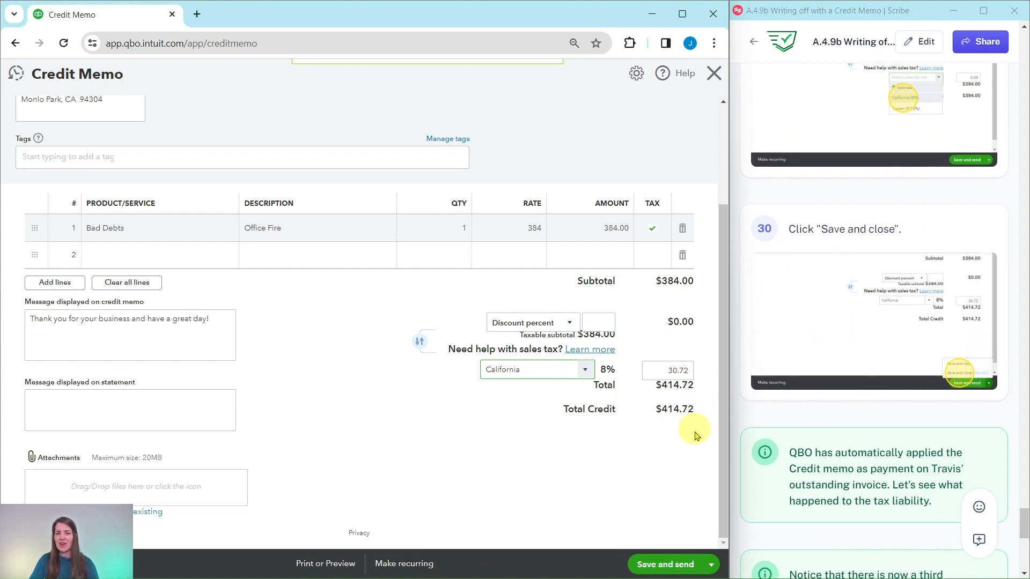
pyautogui.click(712, 565)
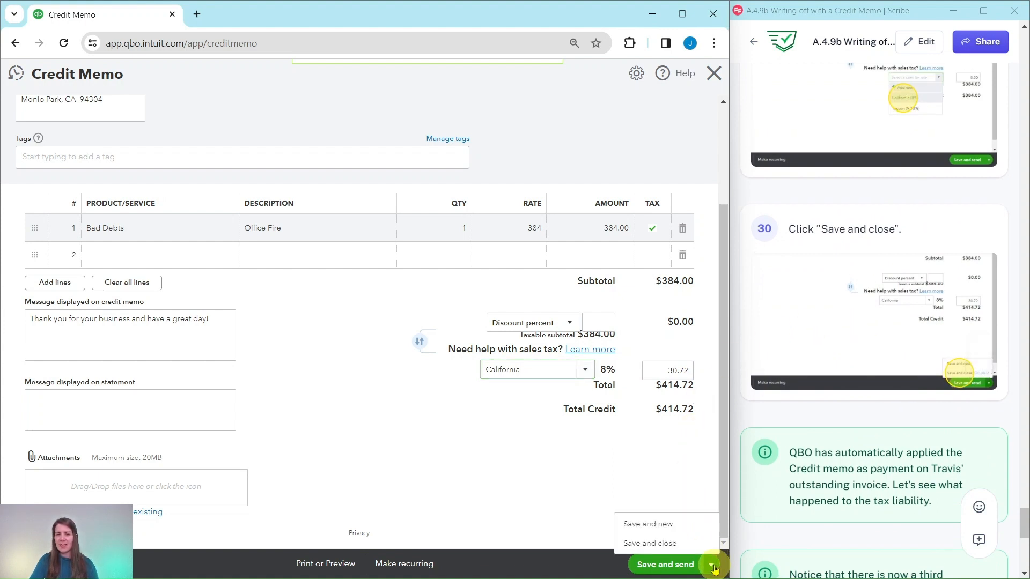
pyautogui.click(652, 543)
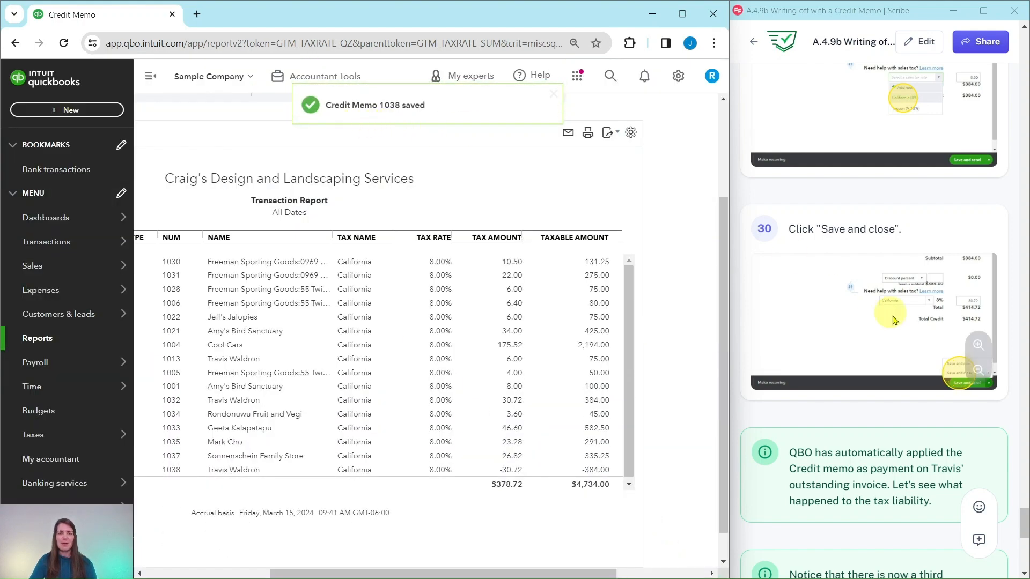
# Step: Examine the credit memo's transaction type, tax amount and taxable amount in the refreshed Transaction Report
pyautogui.scroll(-6, 880, 321)
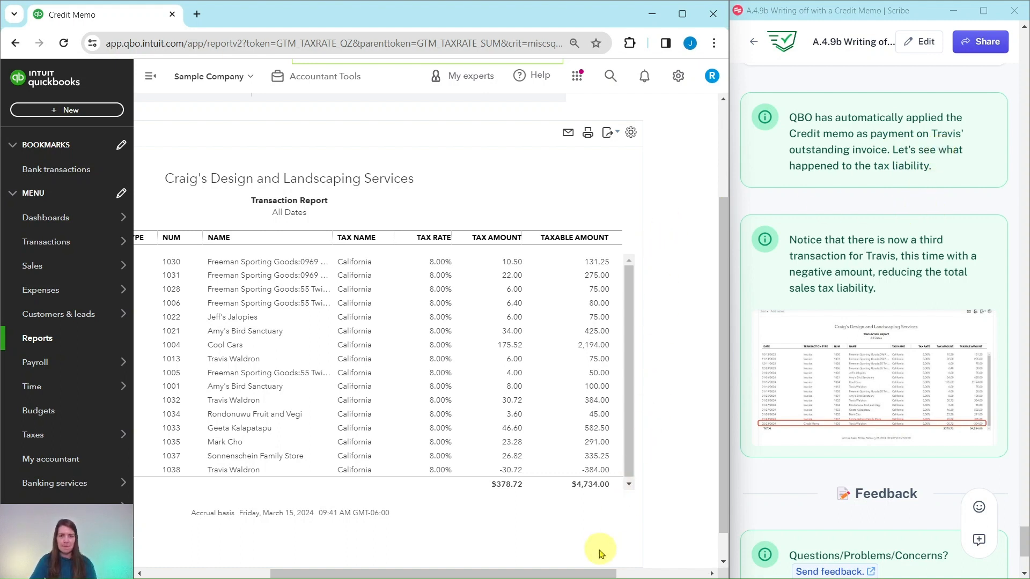
pyautogui.moveTo(590, 573); pyautogui.dragTo(551, 573)
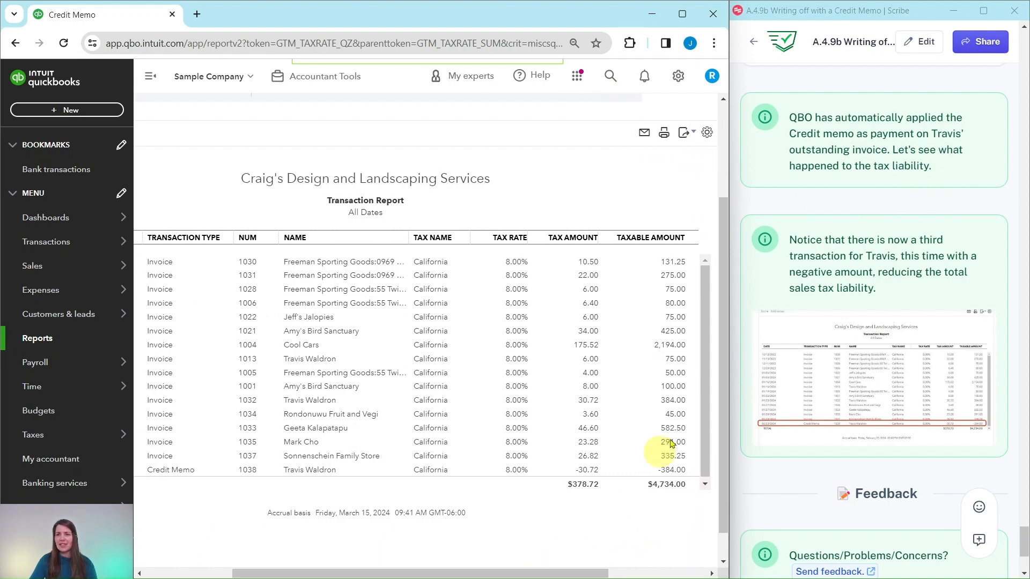